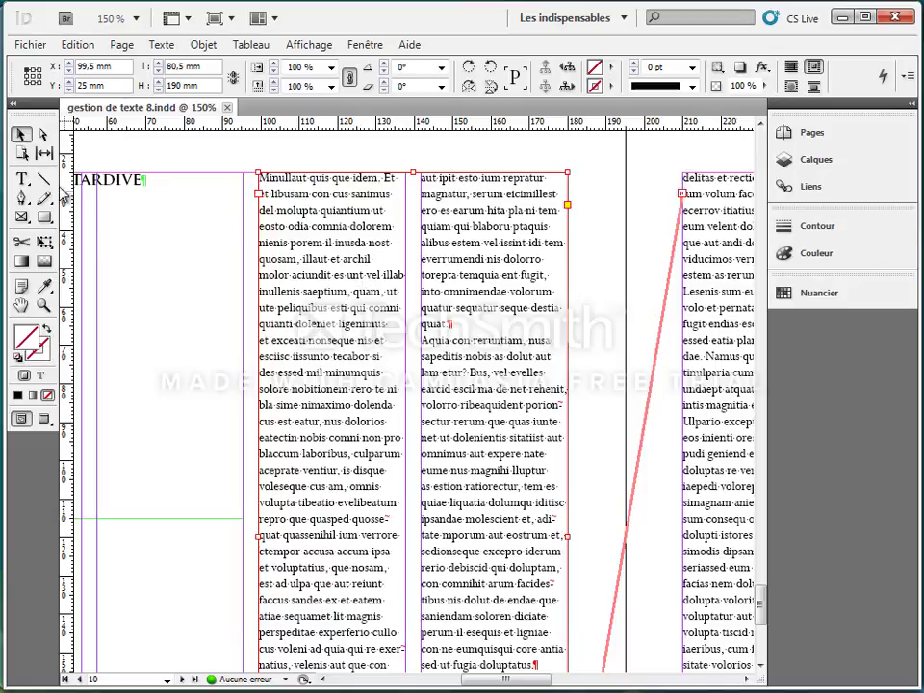
Replace all the placeholder text in the story beside the Tardive title with the Word file "La Monarchie tardive version 2007", without showing import options.
left_click(23, 180)
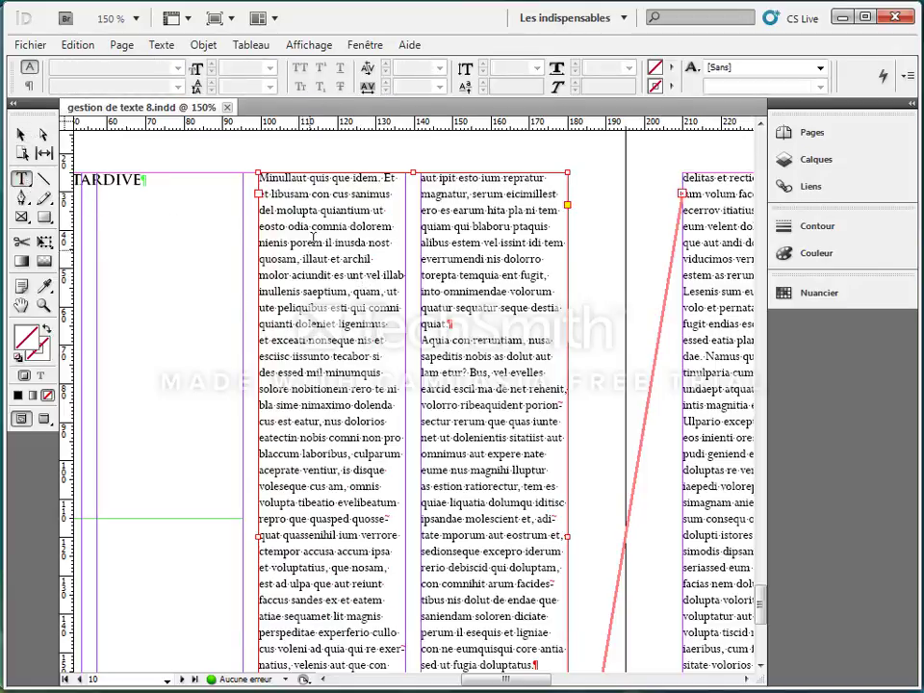
left_click(293, 209)
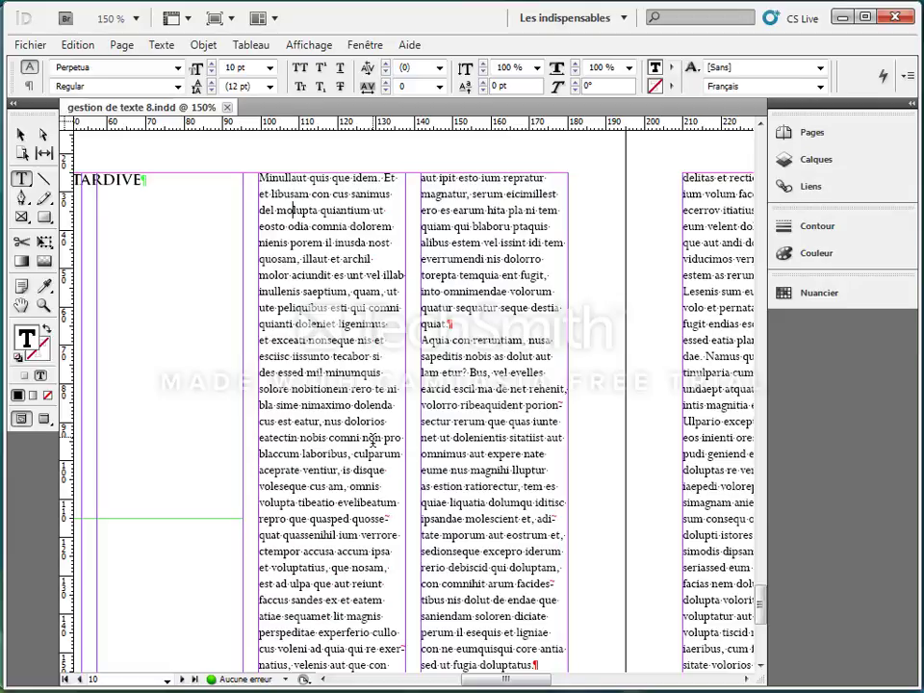
key("ctrl+a")
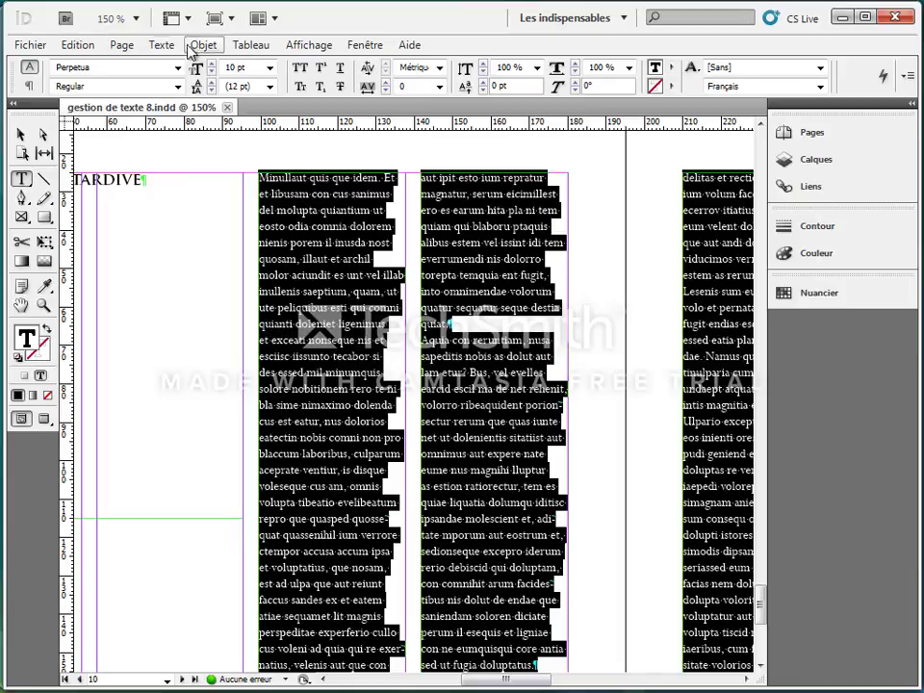
left_click(36, 46)
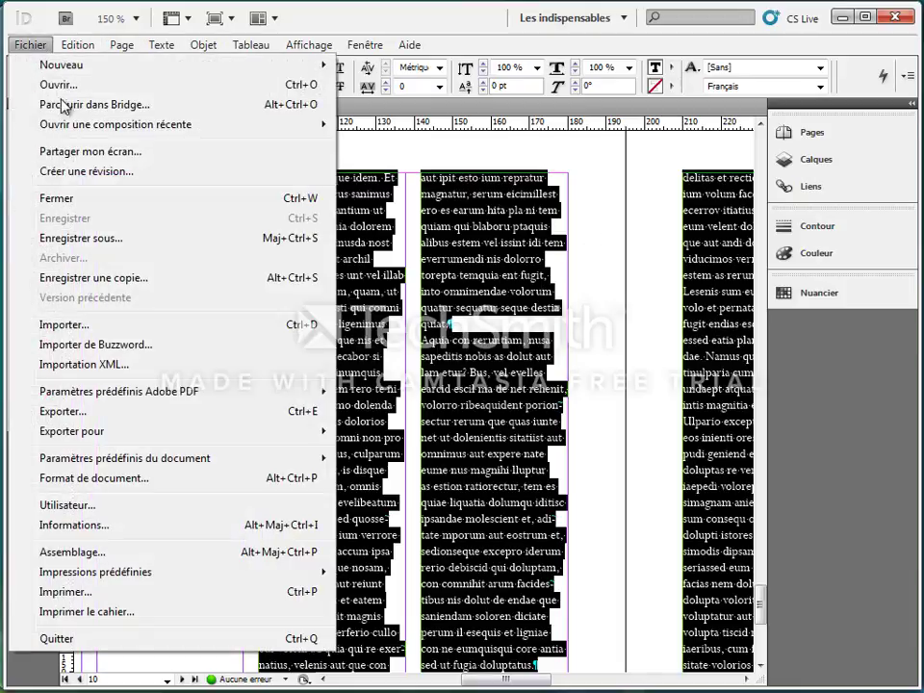
left_click(94, 325)
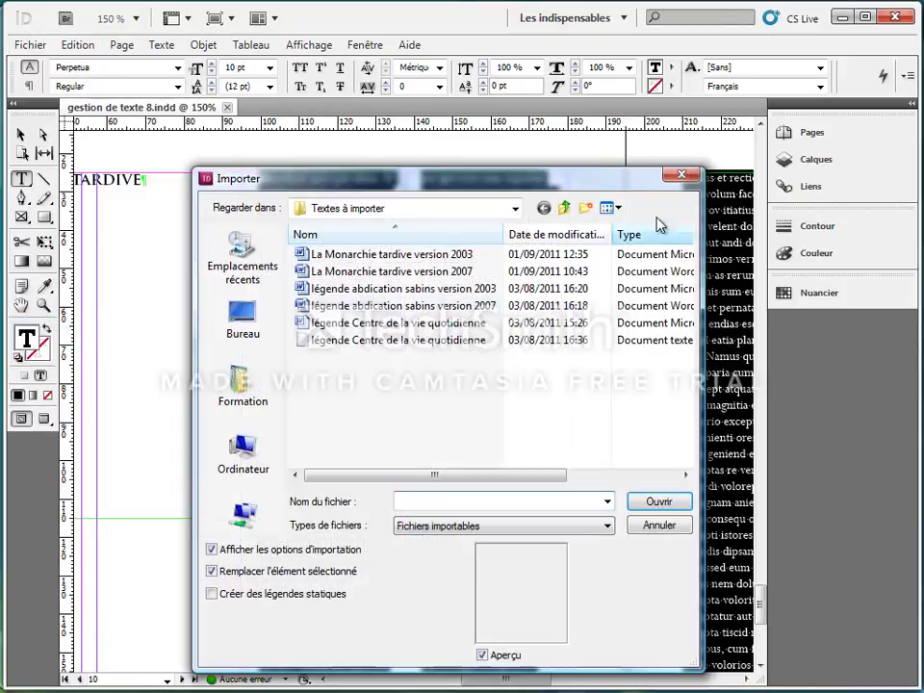
left_click(566, 208)
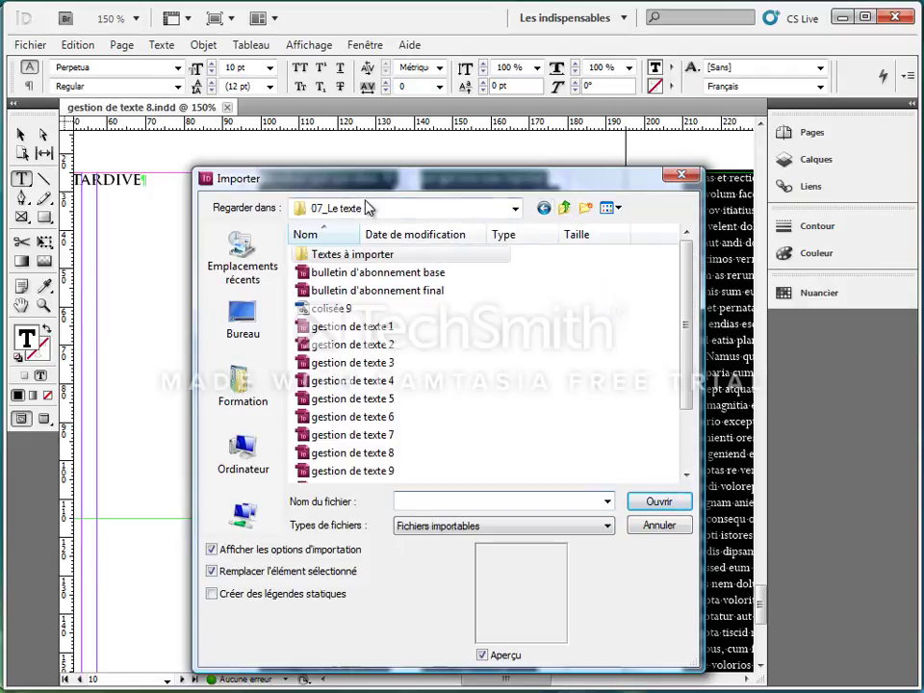
double_click(339, 258)
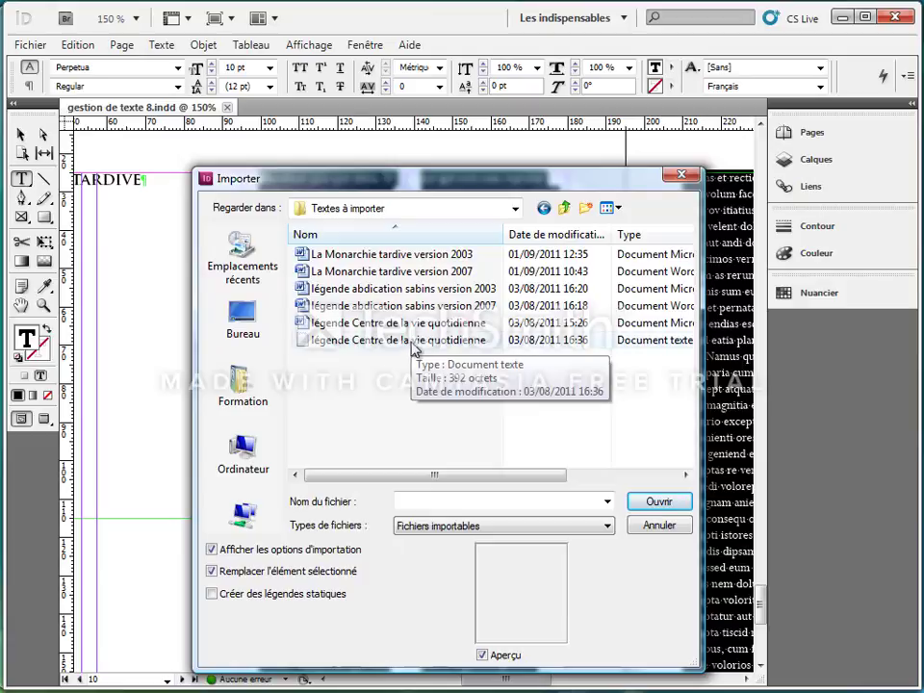
left_click(390, 273)
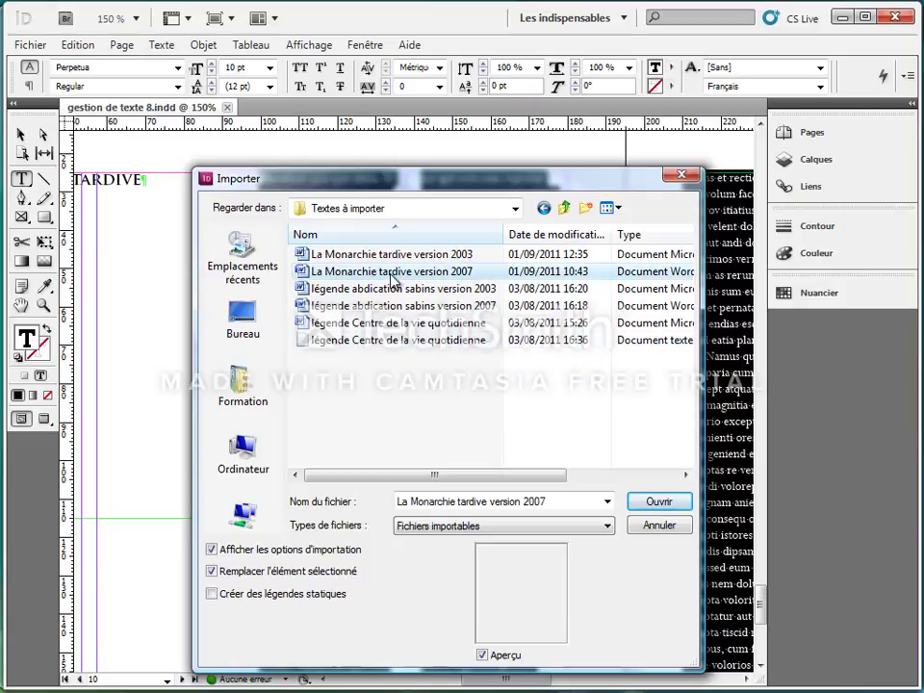
left_click(248, 549)
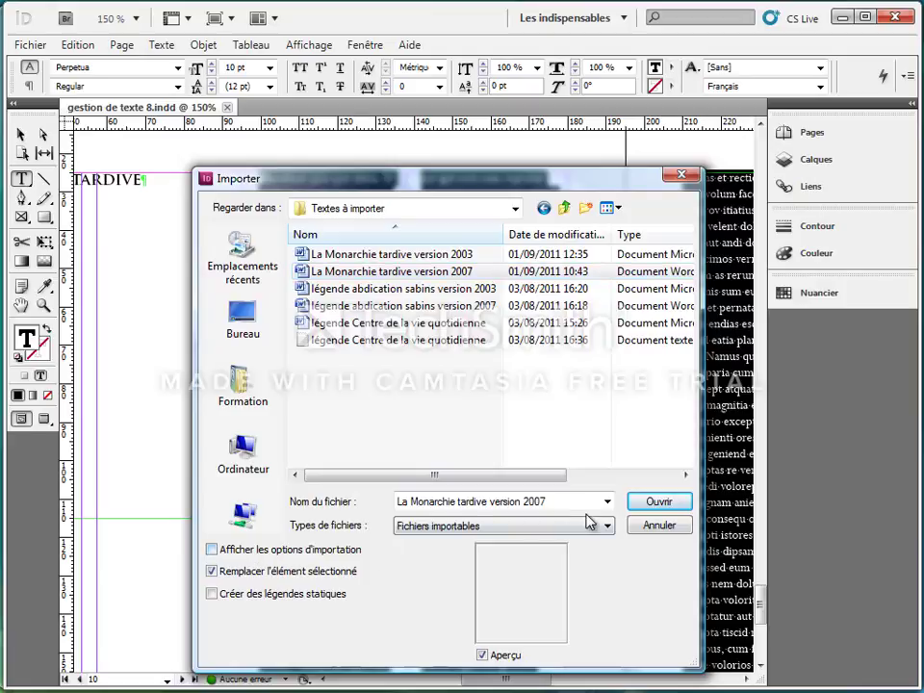
left_click(656, 502)
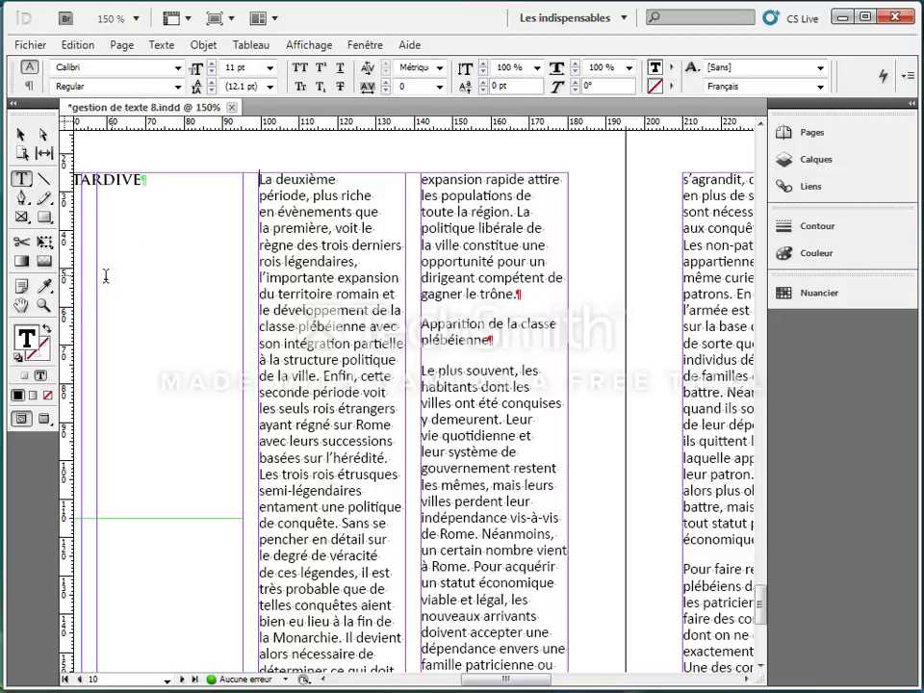
Create a layer named Légendes above the Titres principaux layer, keeping the Magenta layer colour.
double_click(21, 307)
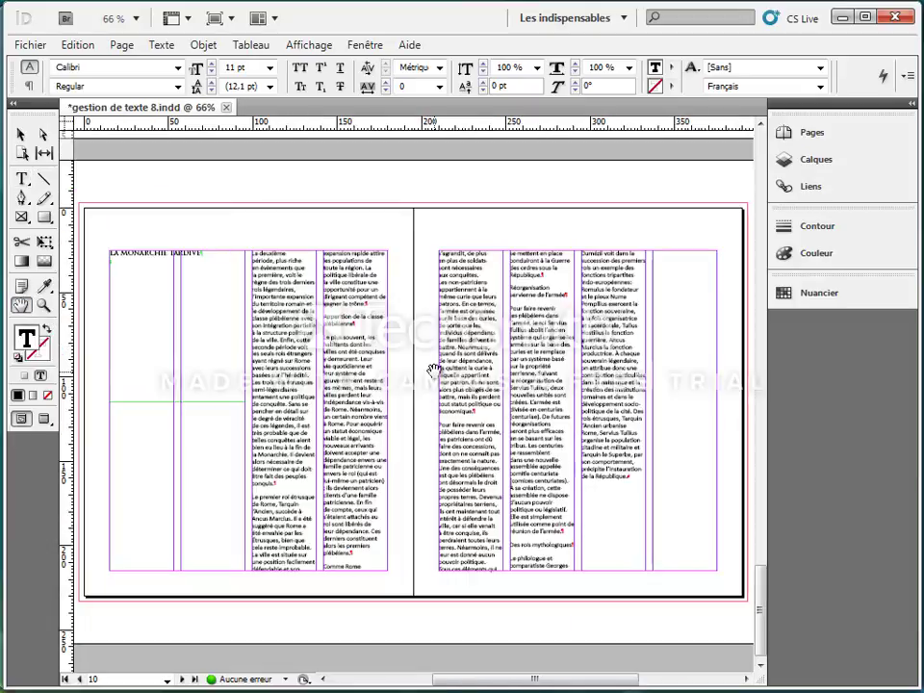
scroll(602, 363, "up", 10)
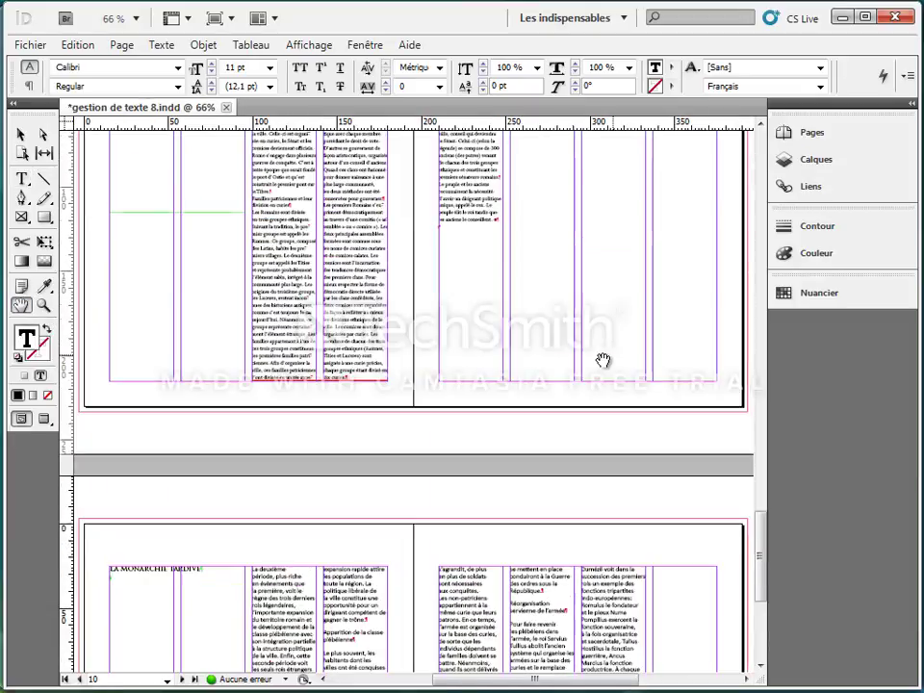
scroll(603, 360, "up", 10)
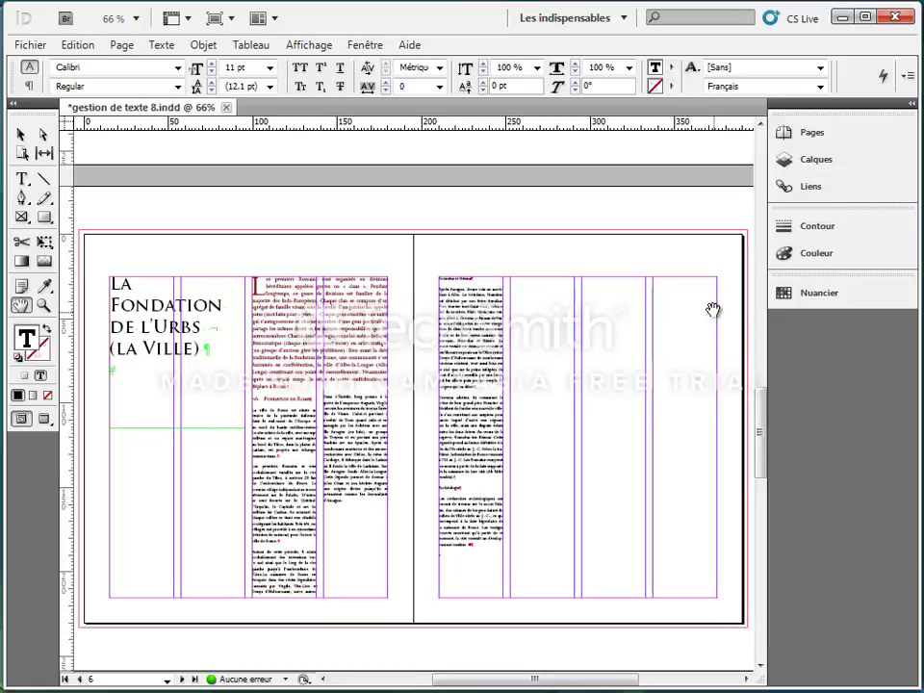
left_click(828, 171)
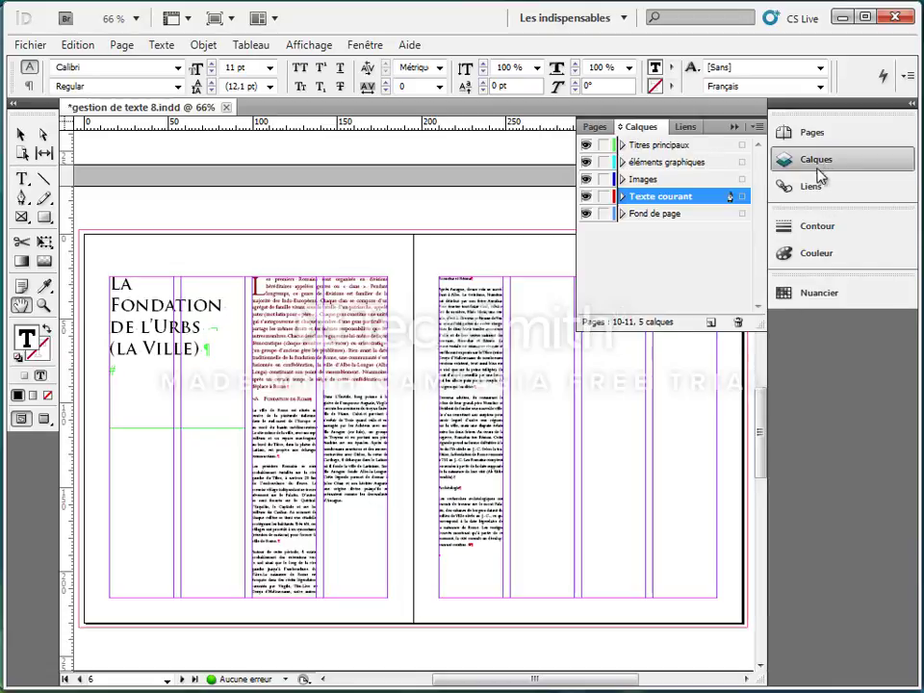
left_click(651, 146)
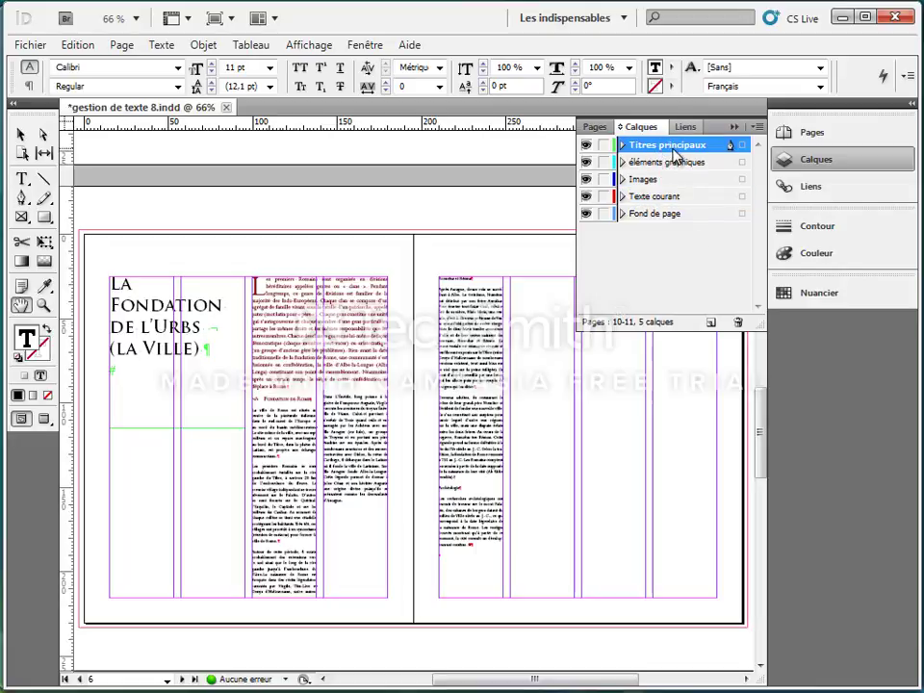
left_click(709, 328, "alt")
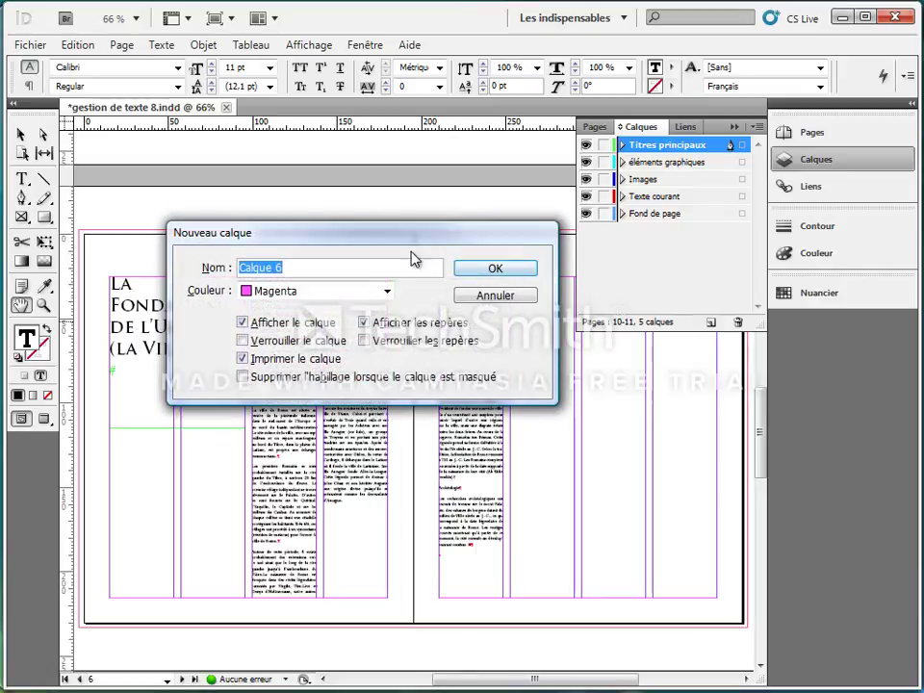
left_click_drag(411, 253, 481, 308)
type("L")
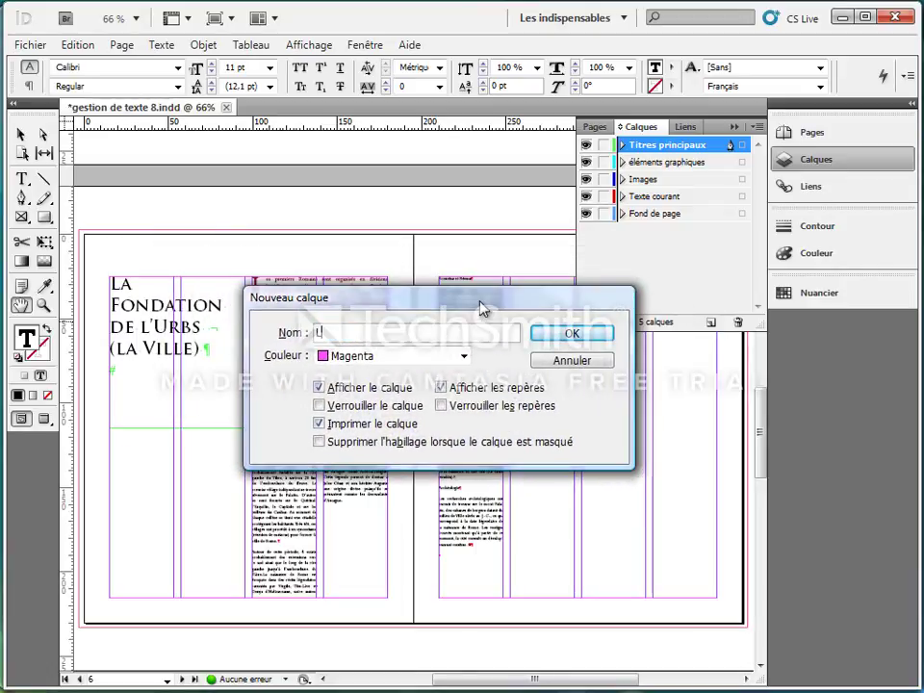
type("égendes")
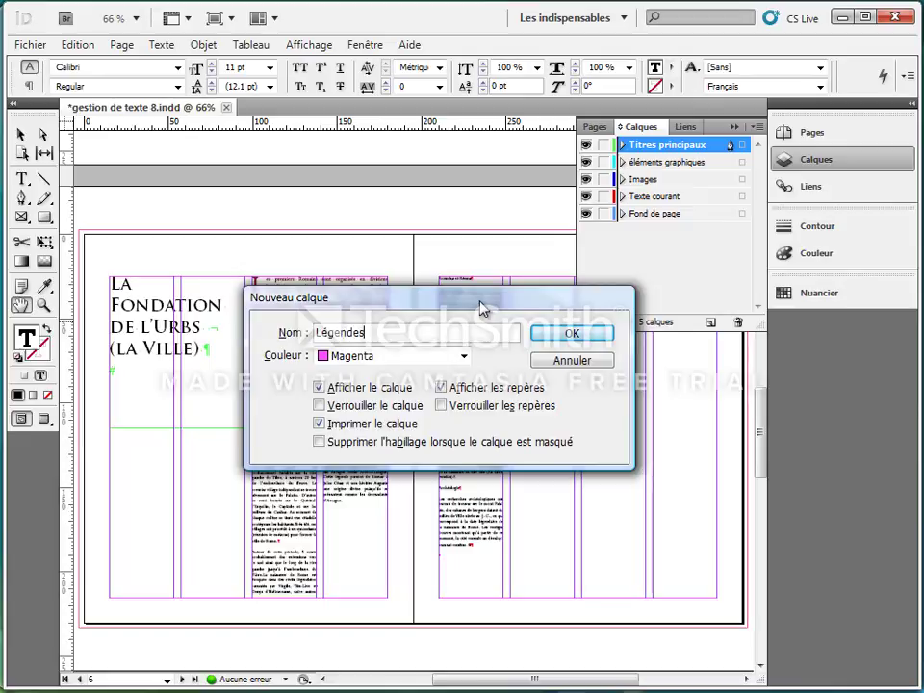
left_click(555, 335)
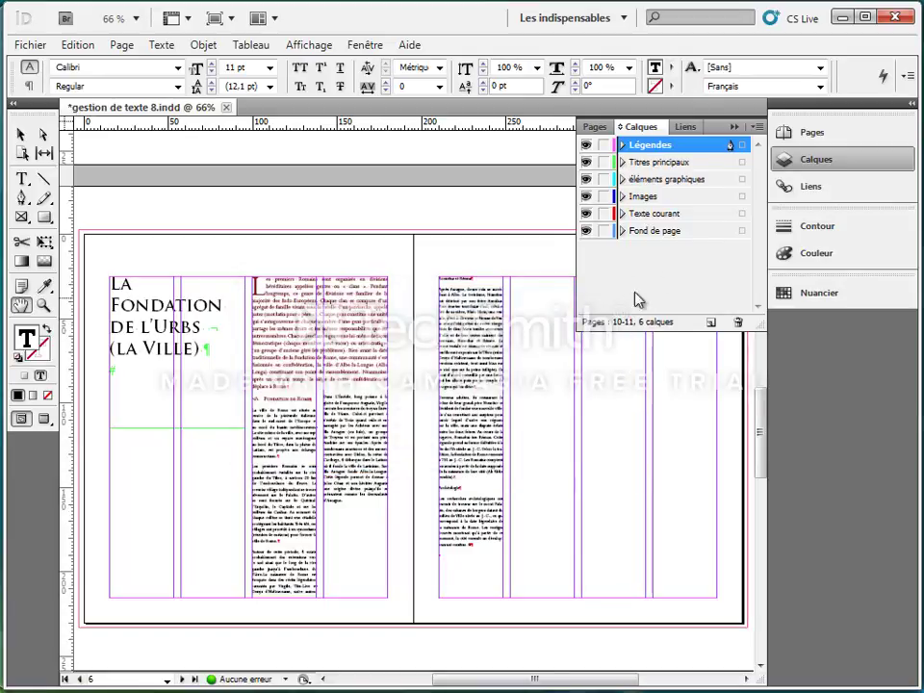
left_click(734, 126)
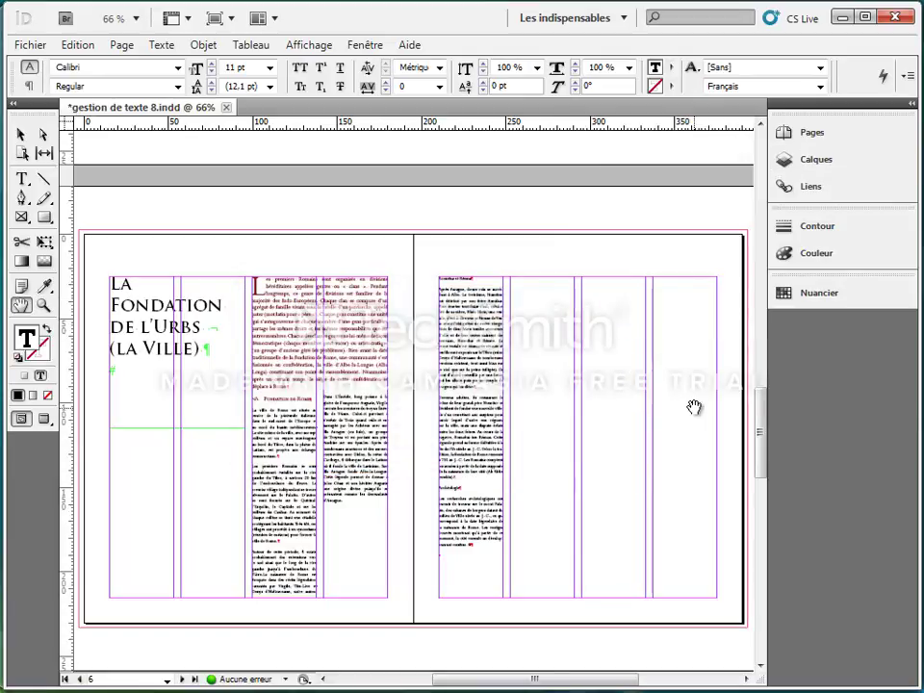
Draw a text frame at the head of page 7's last column, fitted to the column width of 38.25 mm and 92.5 mm high.
left_click(21, 178)
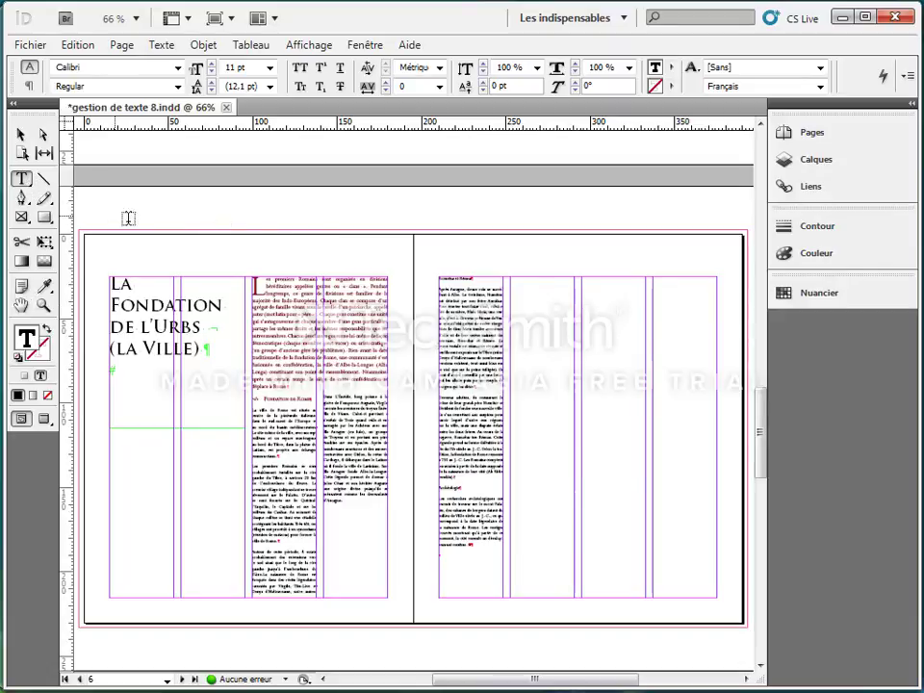
left_click_drag(652, 278, 711, 414)
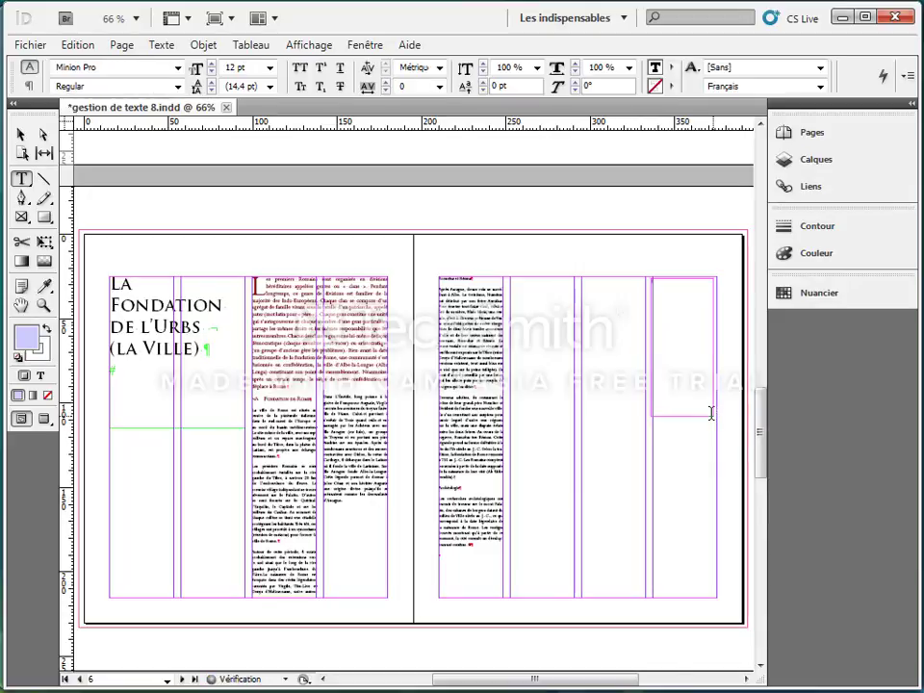
key("ctrl+equal")
key("ctrl+equal")
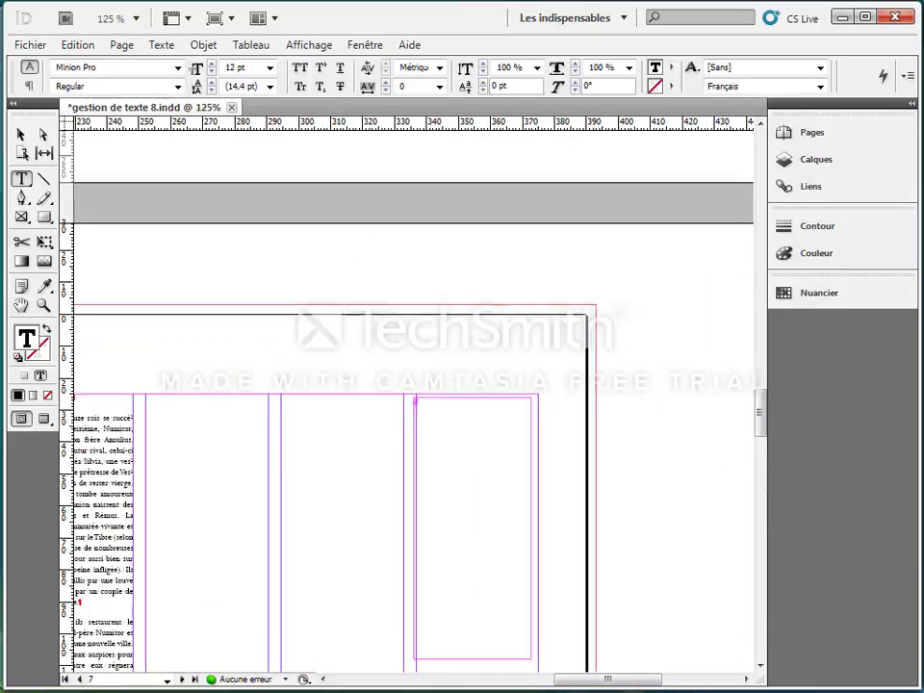
left_click(20, 136)
left_click_drag(464, 453, 470, 457)
left_click_drag(531, 526, 537, 526)
mouse_move(416, 525)
left_mouse_down()
mouse_move(425, 526)
mouse_move(417, 522)
left_mouse_up()
scroll(467, 477, "down", 3)
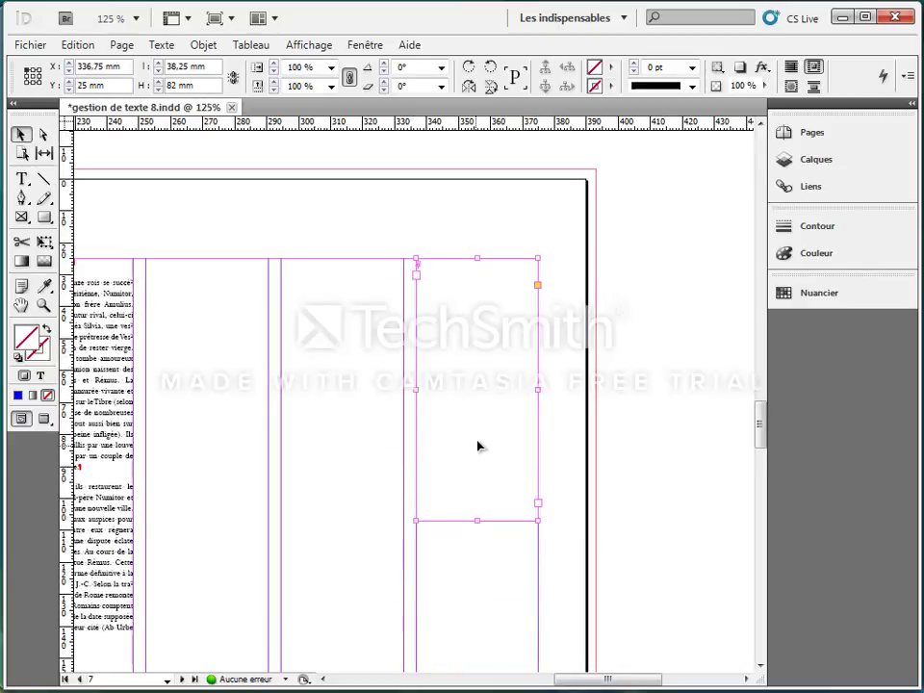
left_click_drag(476, 520, 477, 558)
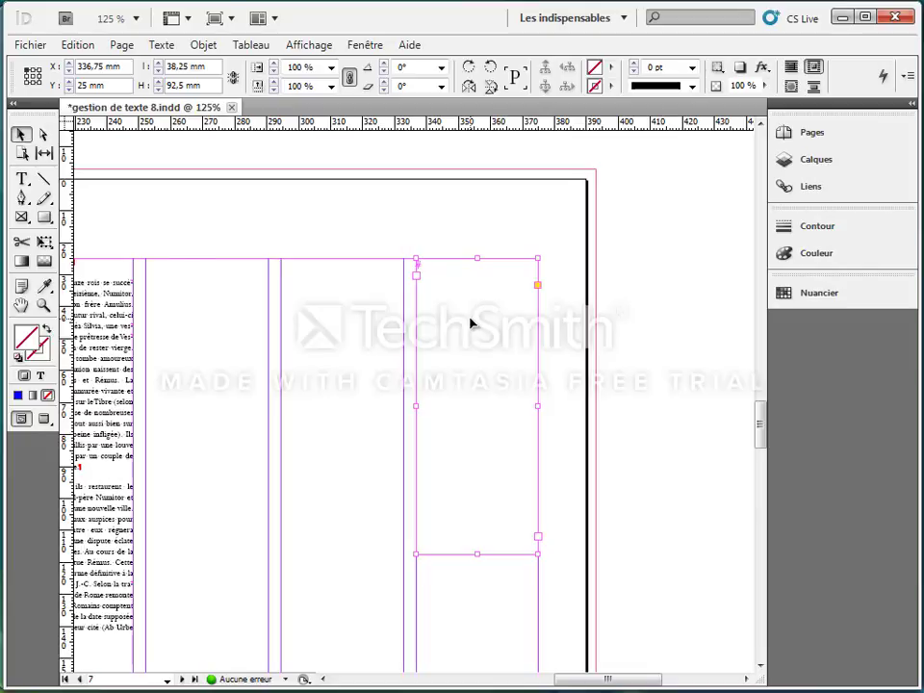
Import the Word file "légende abdication sabins version 2007" into the empty caption frame on page 7 without showing import options.
key("alt+Tab")
left_click(22, 178)
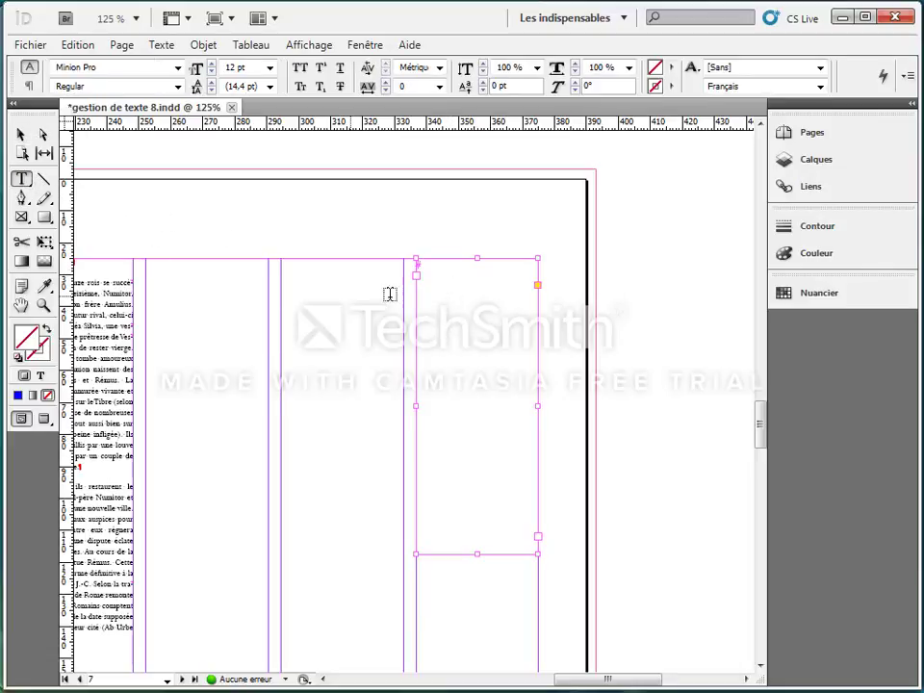
left_click(422, 266)
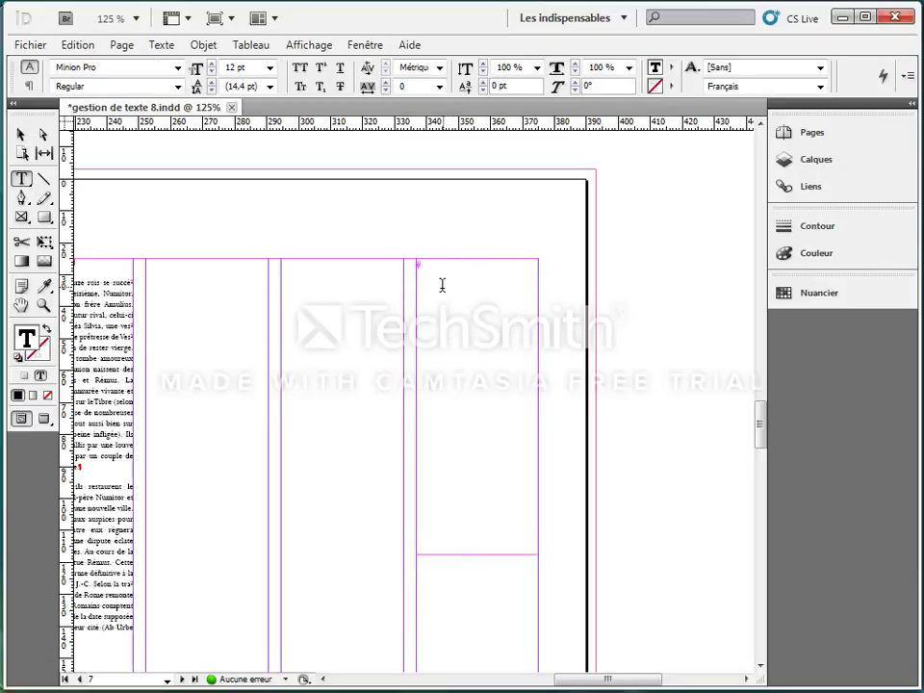
left_click(30, 44)
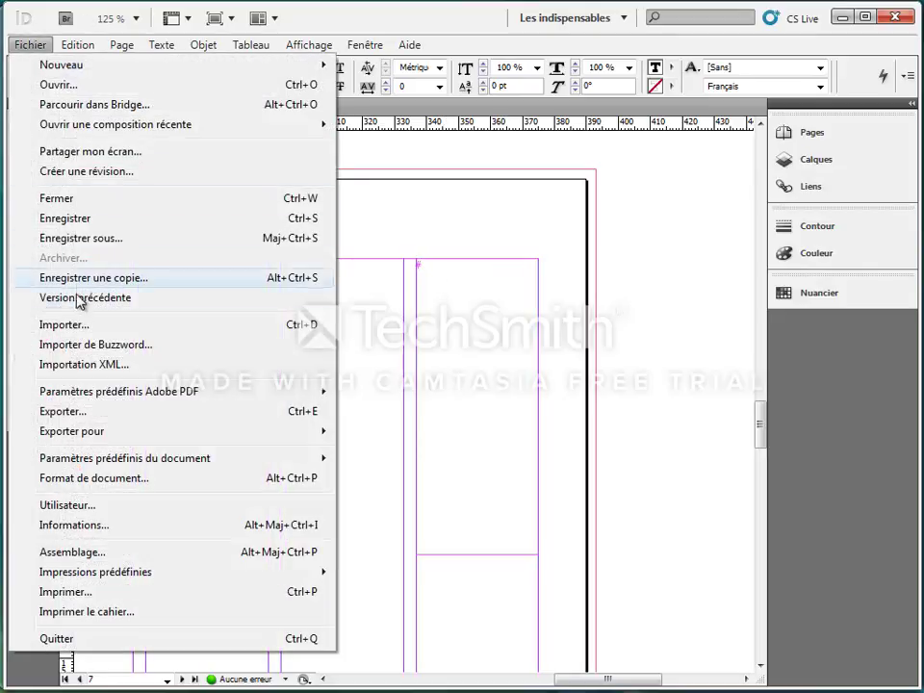
left_click(77, 325)
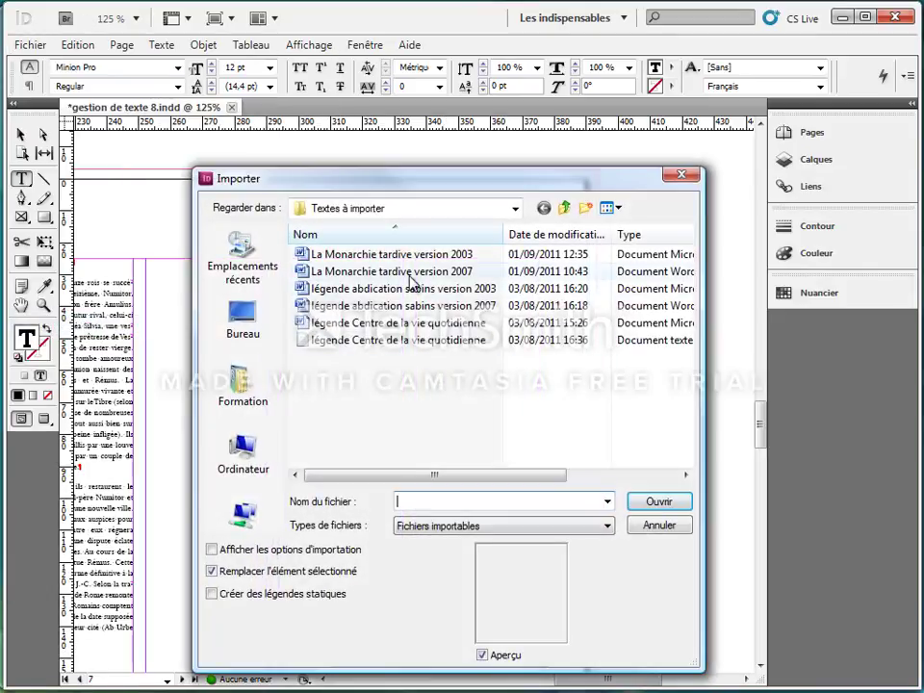
left_click(380, 306)
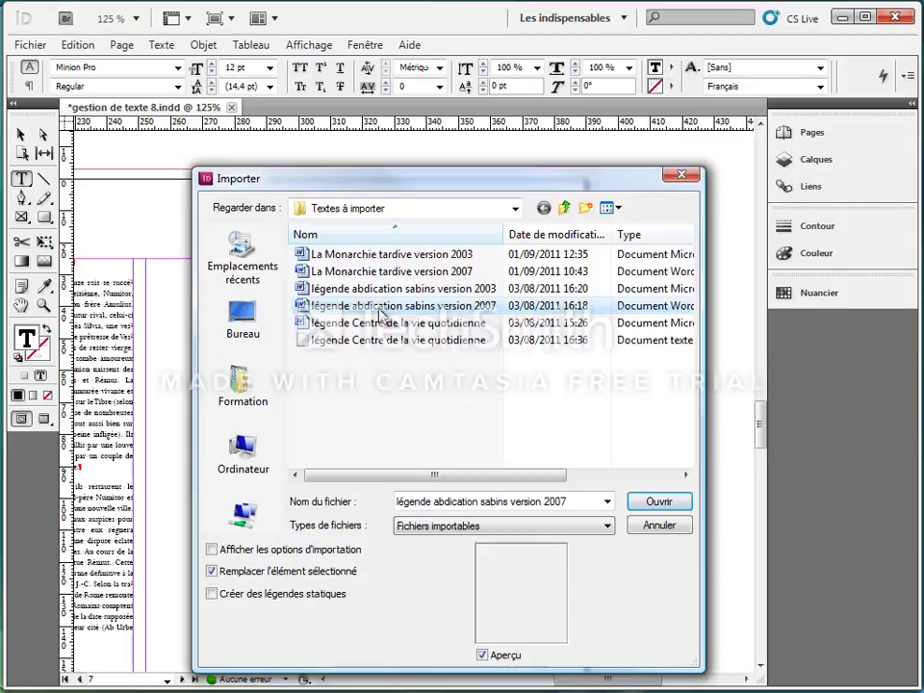
double_click(380, 313)
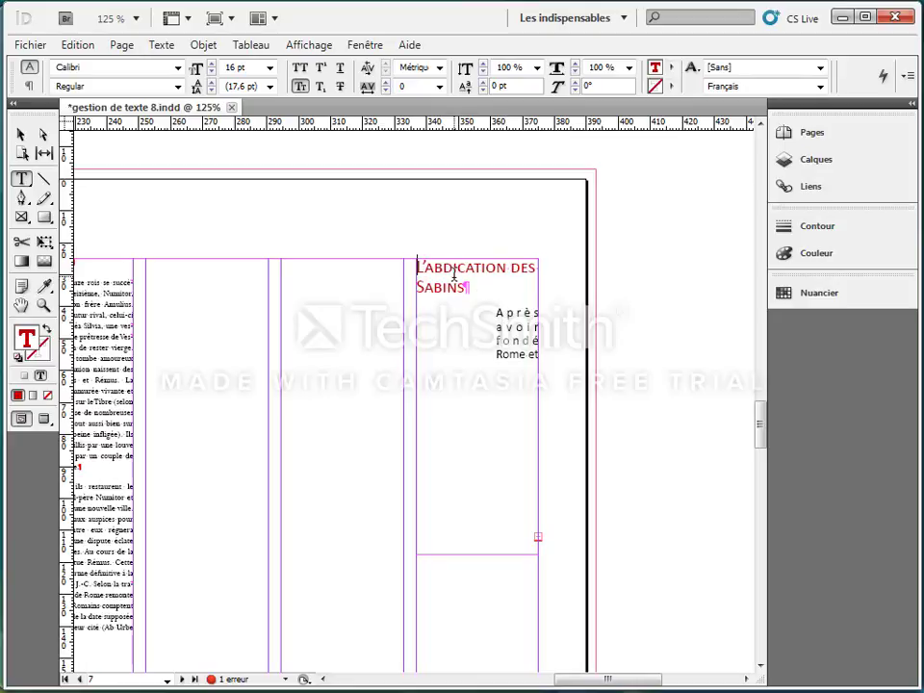
Display the document's colour swatches and undo the caption text import, discarding the loaded text as well.
left_click(811, 299)
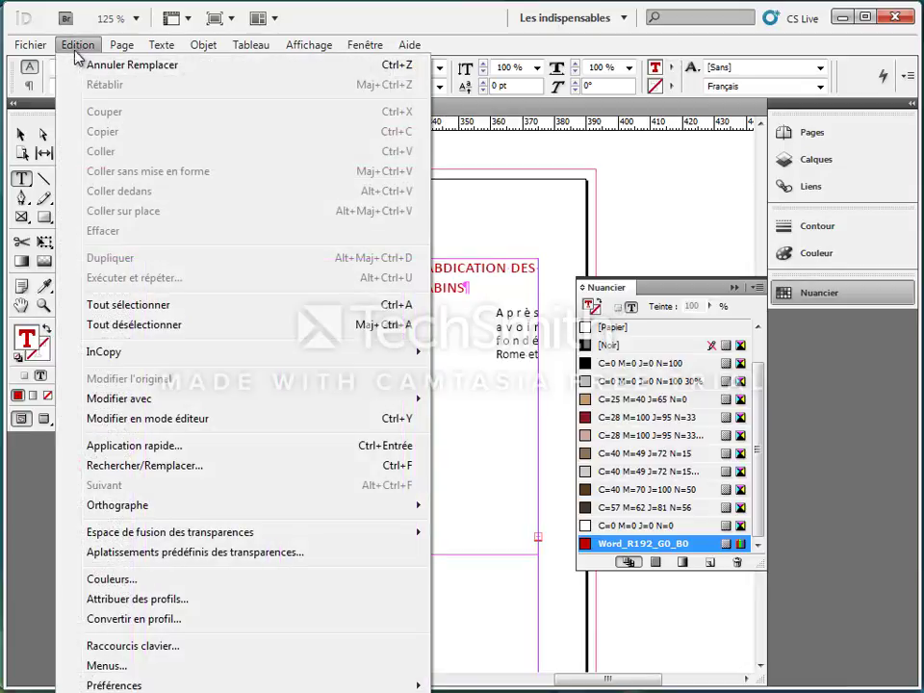
left_click(85, 66)
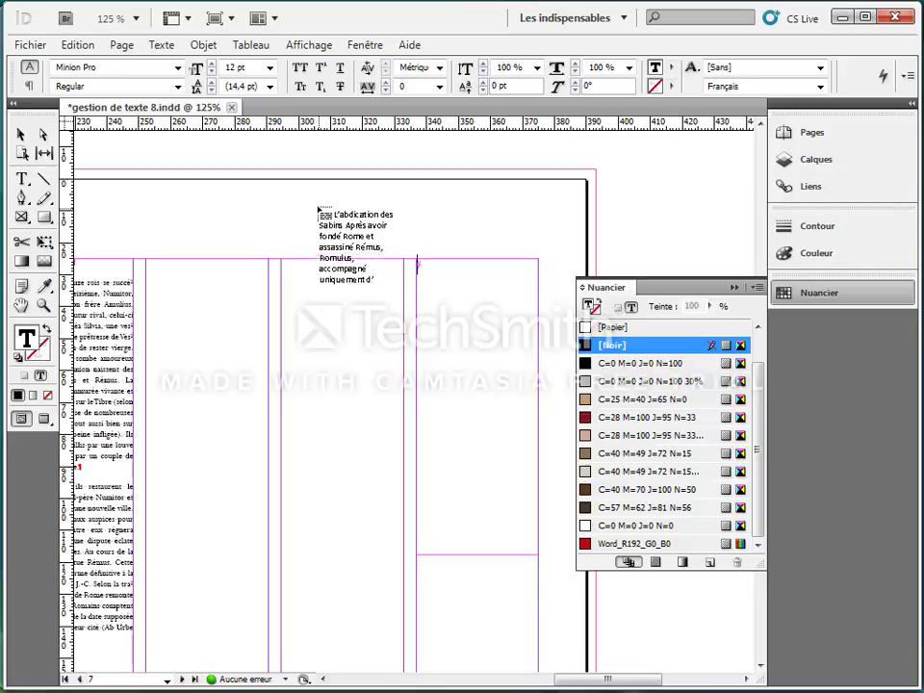
left_click(77, 45)
left_click(97, 66)
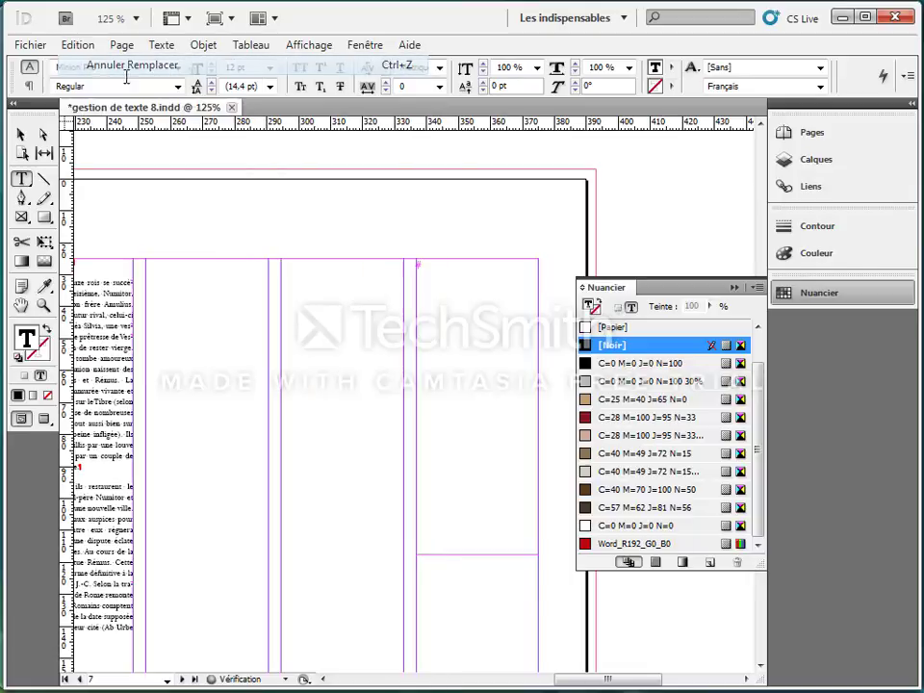
Delete the imported swatch Word_R192_G0_B0 and replace it with the defined swatch [Noir].
left_click(596, 544)
left_click(736, 563)
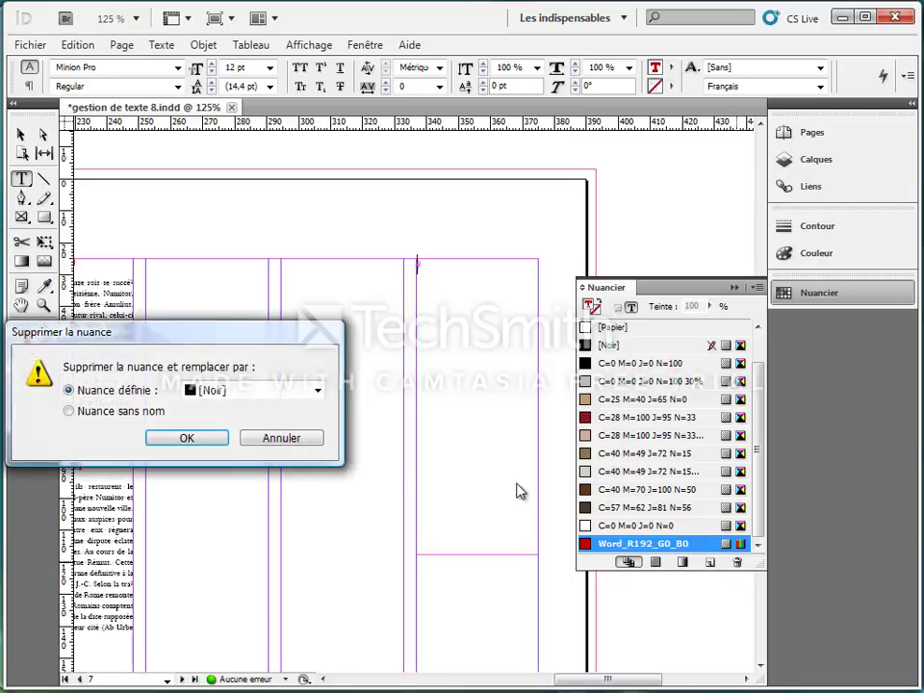
left_click(190, 442)
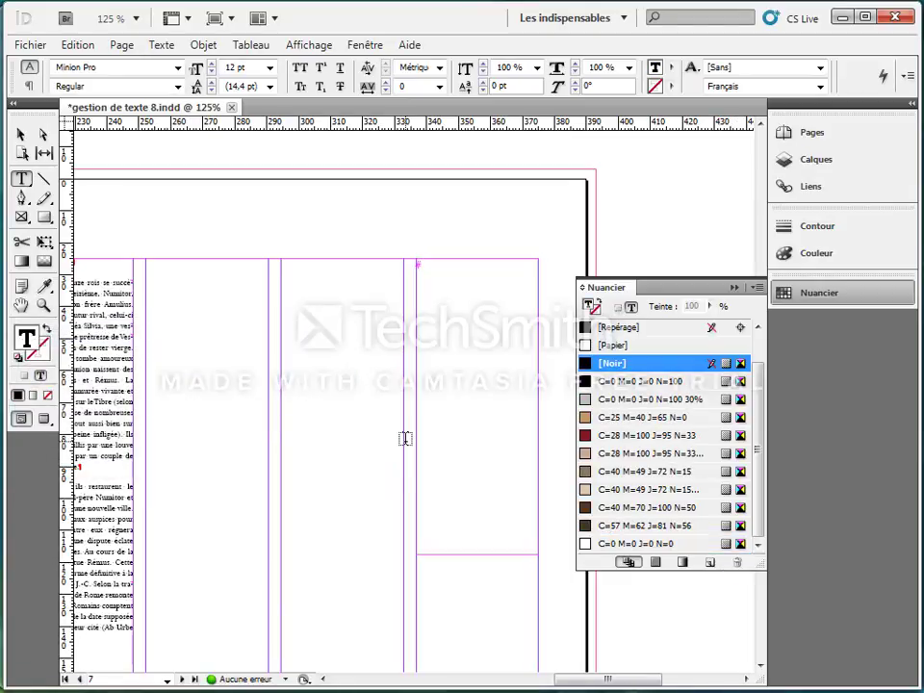
Import "légende abdication sabins version 2007" into page 7's caption frame with import options shown, removing styles and formatting from text and tables.
left_click(30, 45)
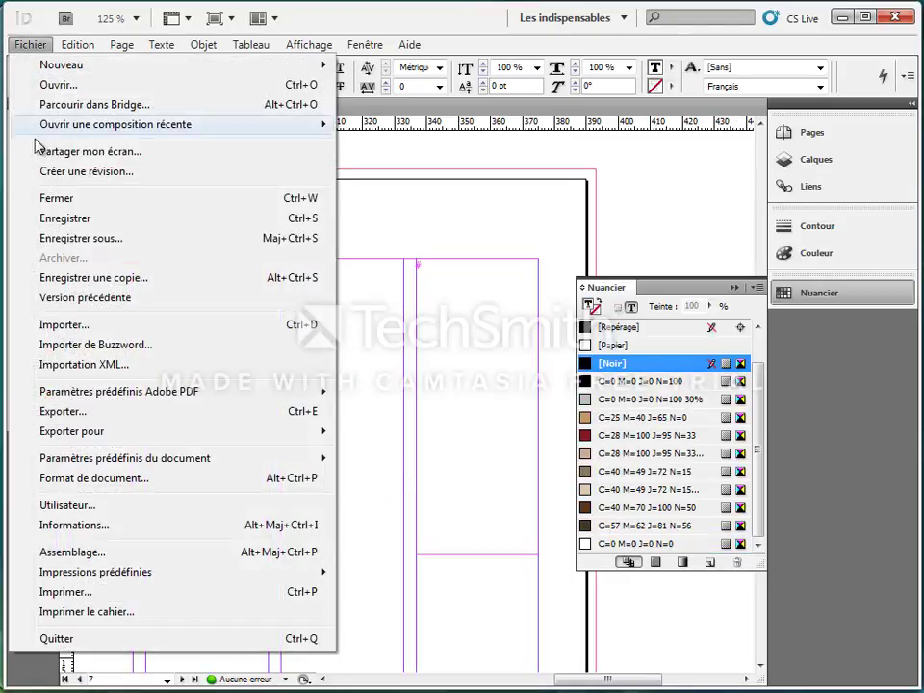
left_click(45, 325)
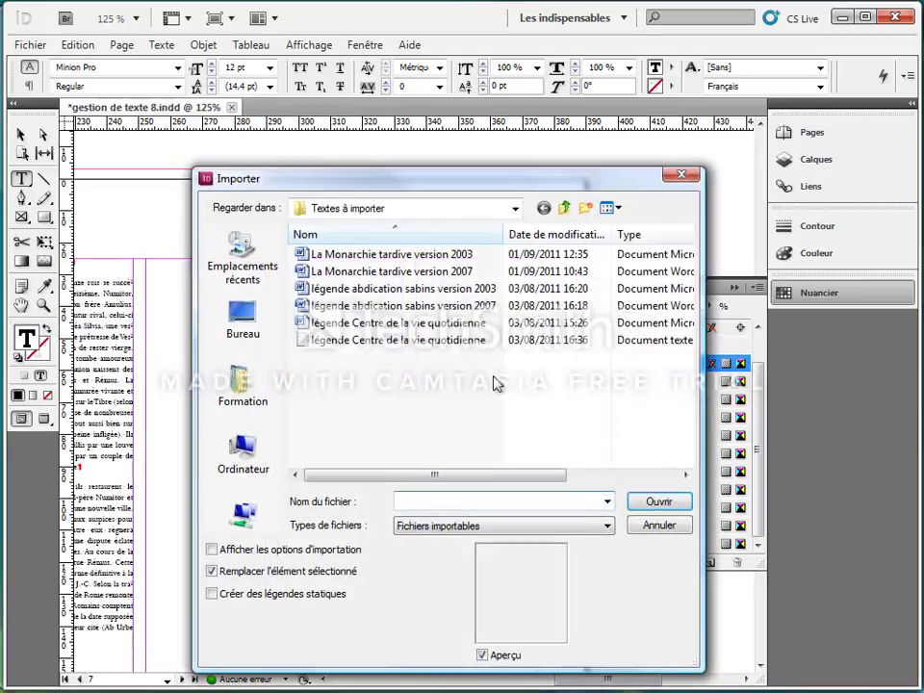
left_click(385, 307)
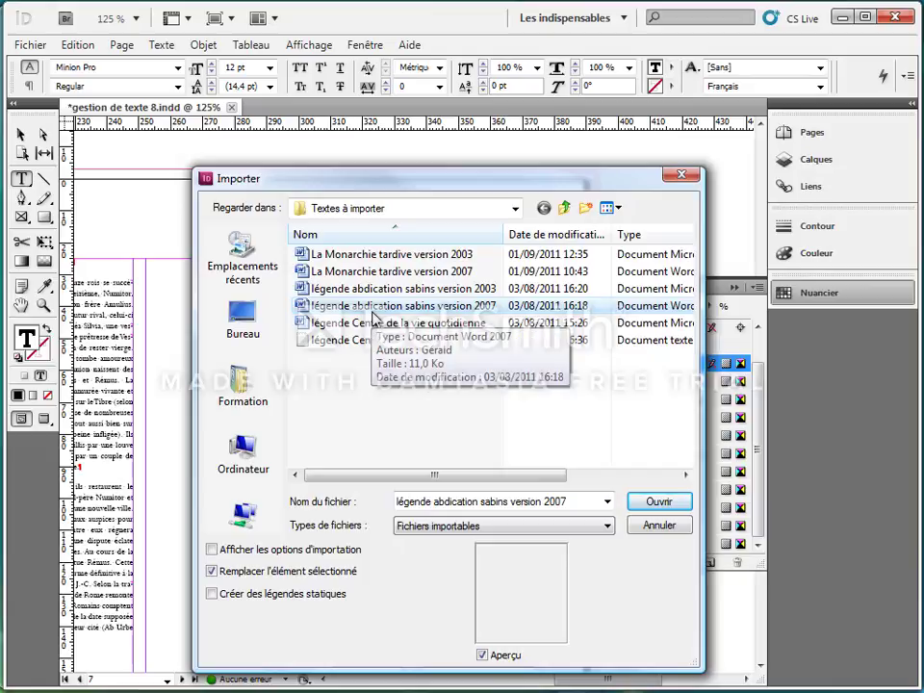
left_click(209, 550)
left_click(662, 498)
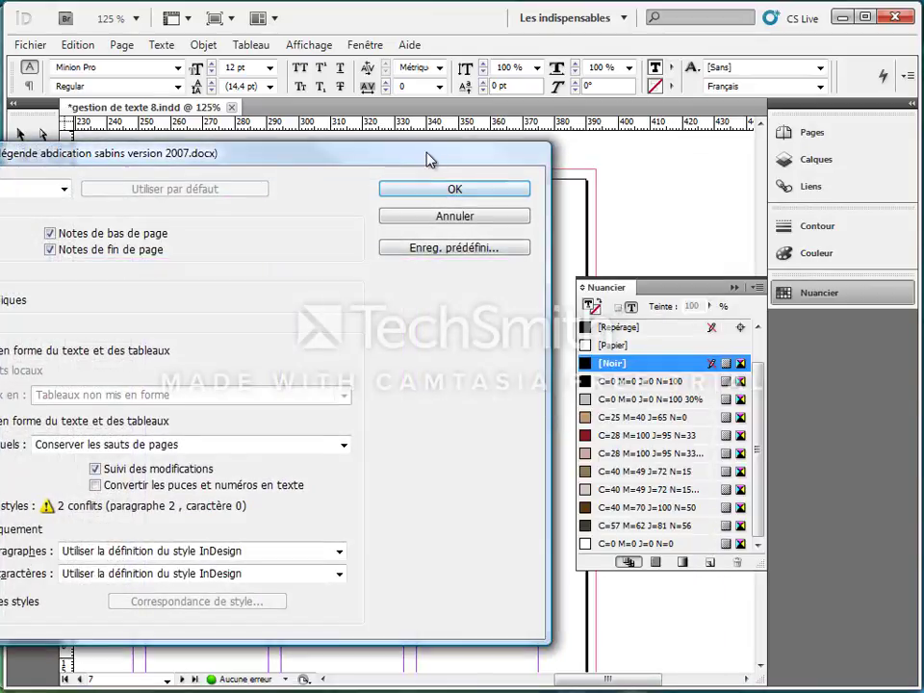
left_click_drag(426, 159, 703, 137)
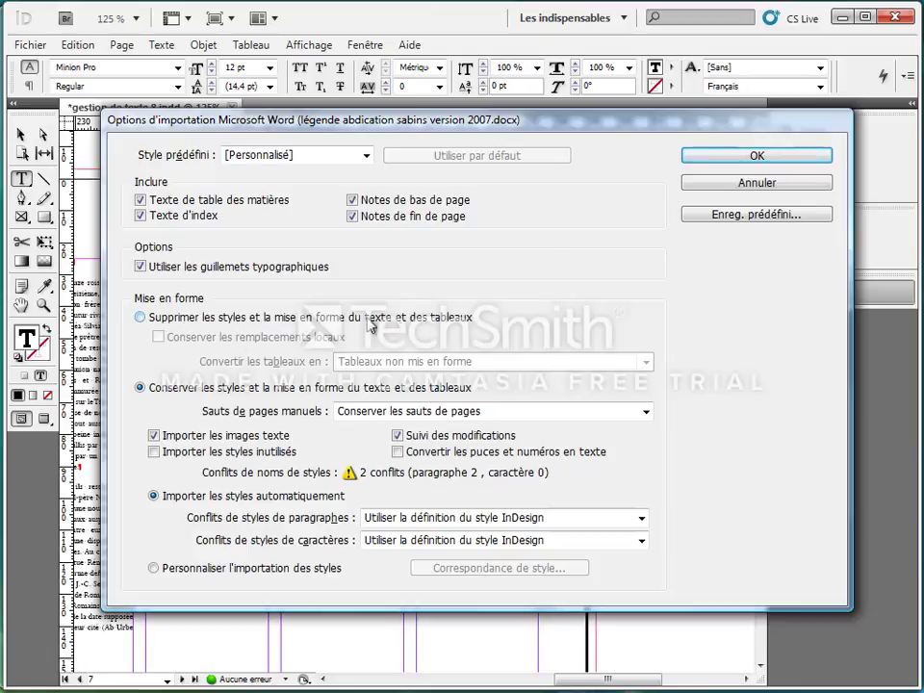
left_click(140, 317)
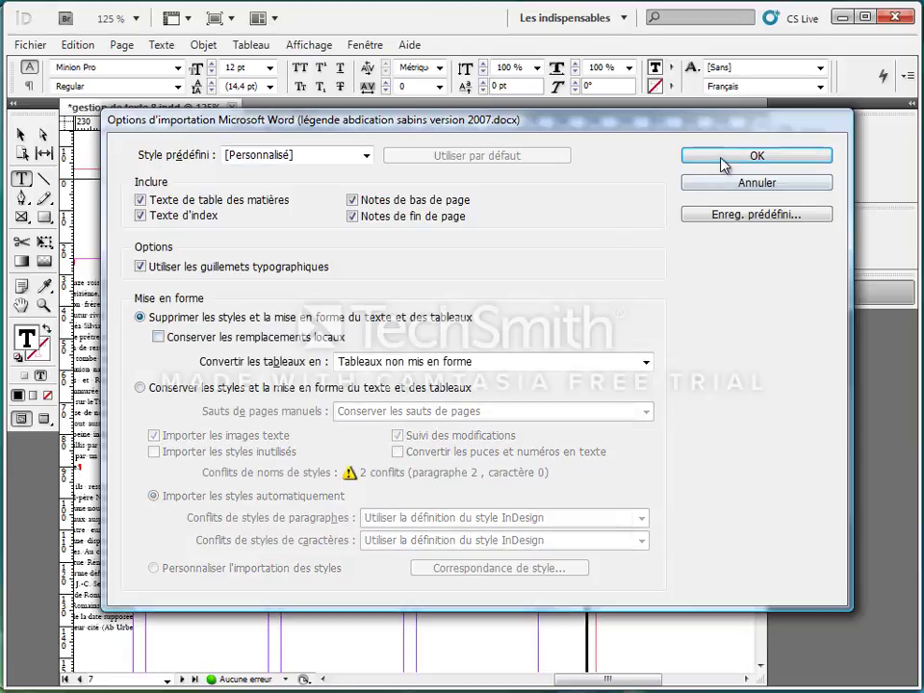
left_click(724, 158)
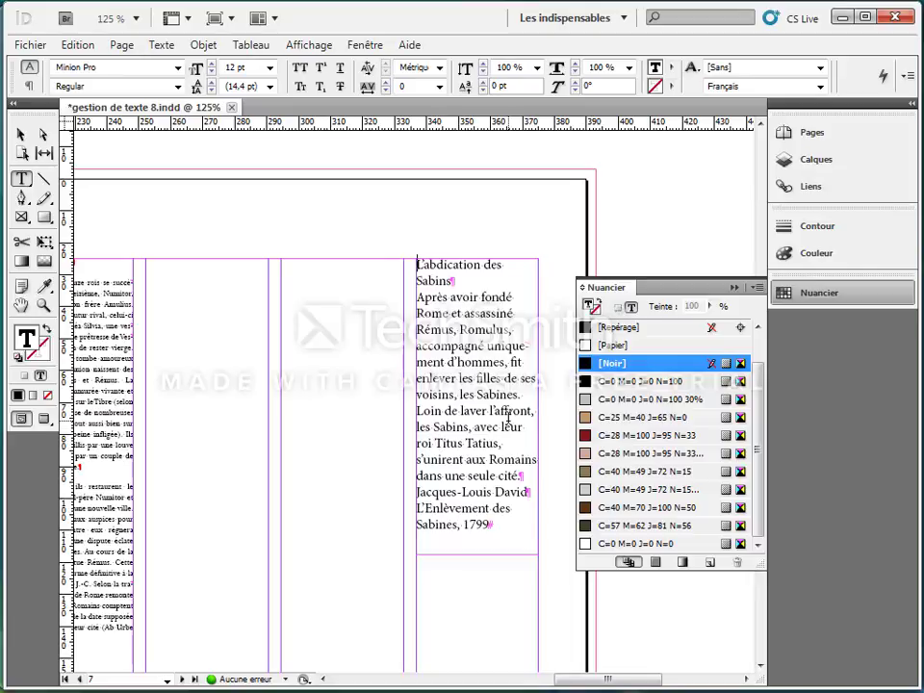
Draw a text frame at the head of page 9's last column.
double_click(21, 305)
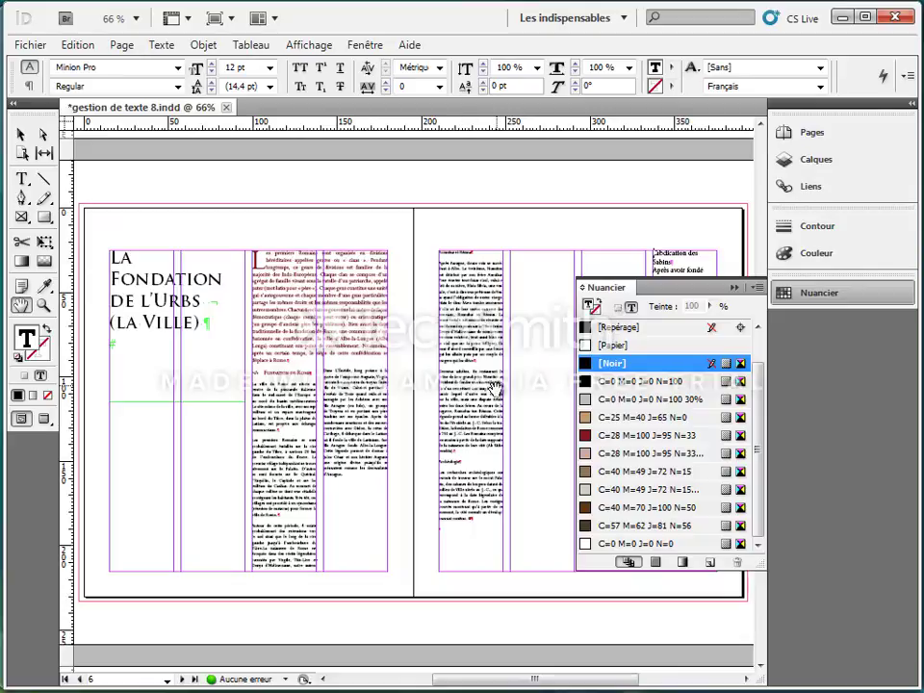
scroll(495, 388, "down", 10)
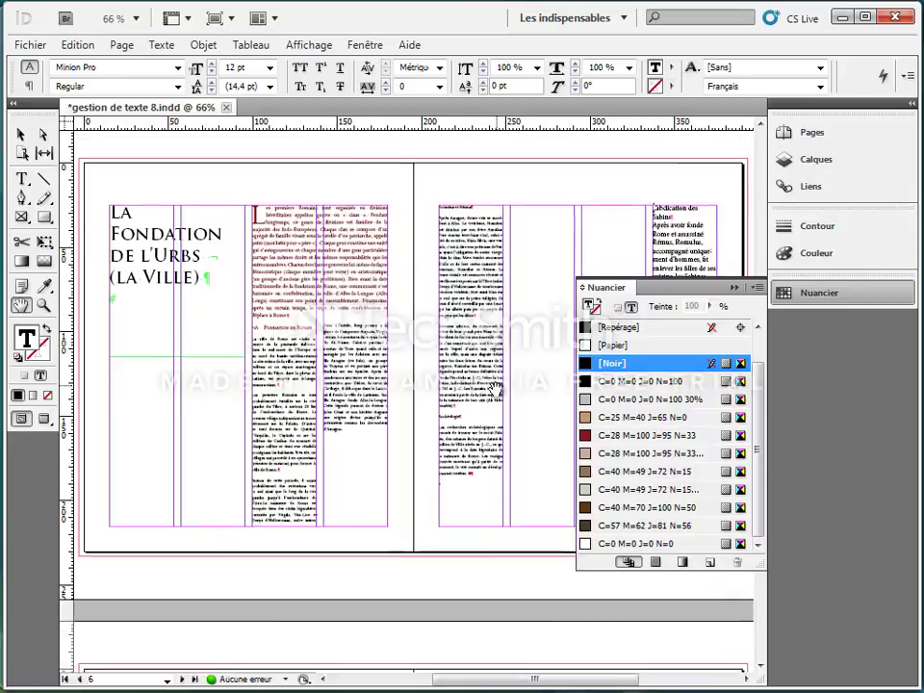
left_click(733, 288)
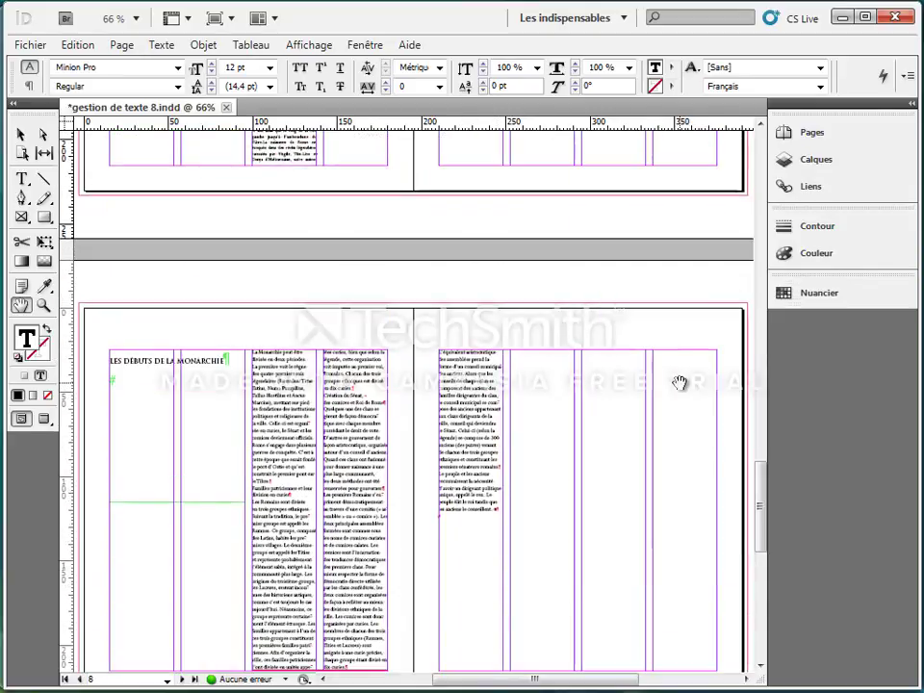
left_click(21, 179)
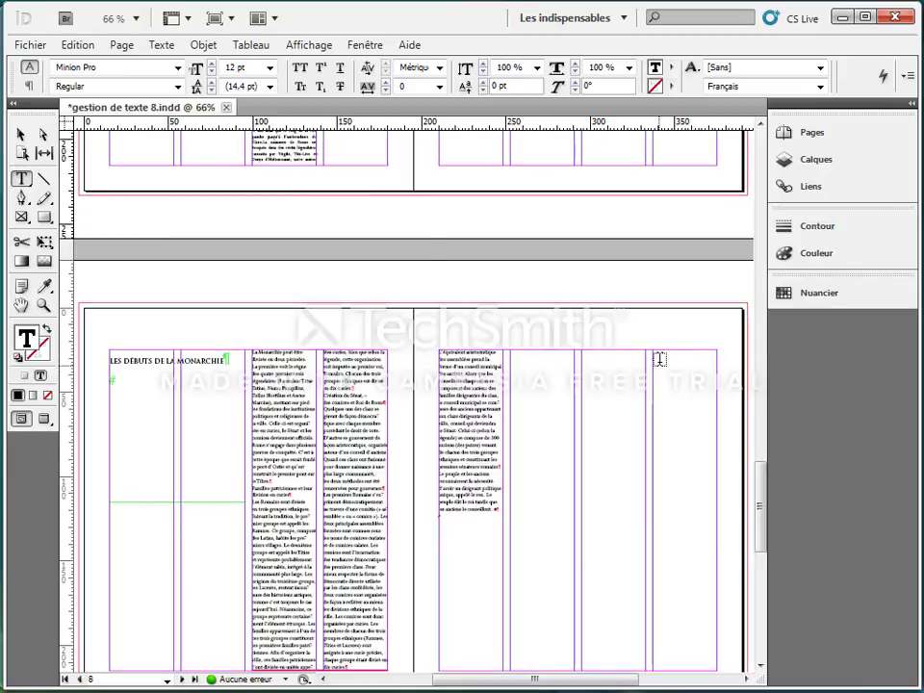
left_click_drag(650, 348, 715, 493)
key("ctrl+equal")
key("ctrl+equal")
key("ctrl+equal")
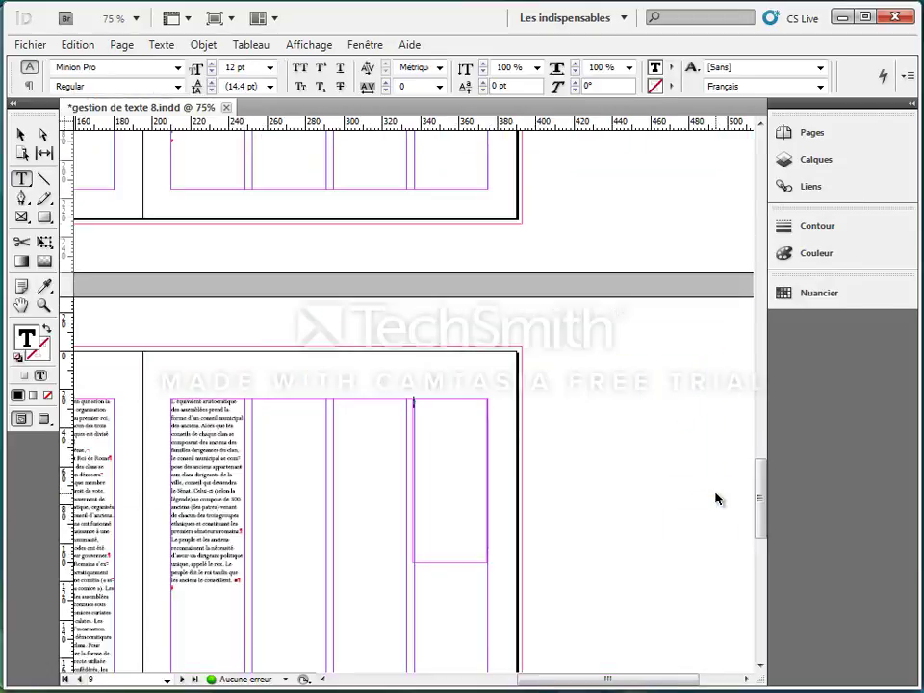
Fit the new frame on page 9 to the column width of 38.25 mm, with a height of 85.5 mm.
left_click(21, 133)
left_click_drag(414, 533, 416, 534)
left_click_drag(535, 533, 535, 537)
scroll(448, 433, "down", 3)
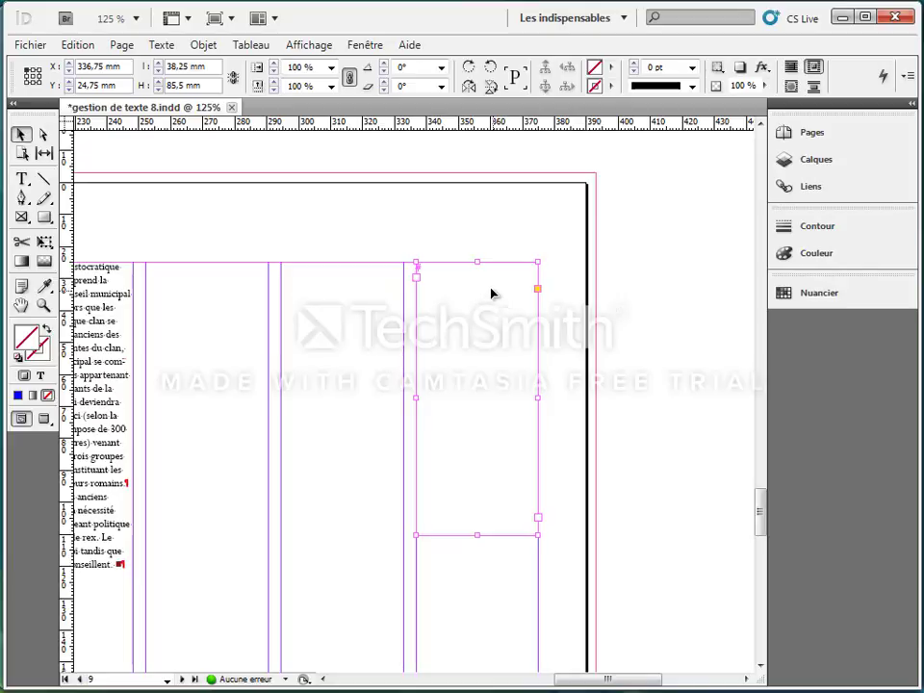
Import "légende Centre de la vie quotidienne.txt" into page 9's frame, removing extra returns between paragraphs, and lengthen the frame to about 108 mm.
left_click(29, 44)
left_click(48, 326)
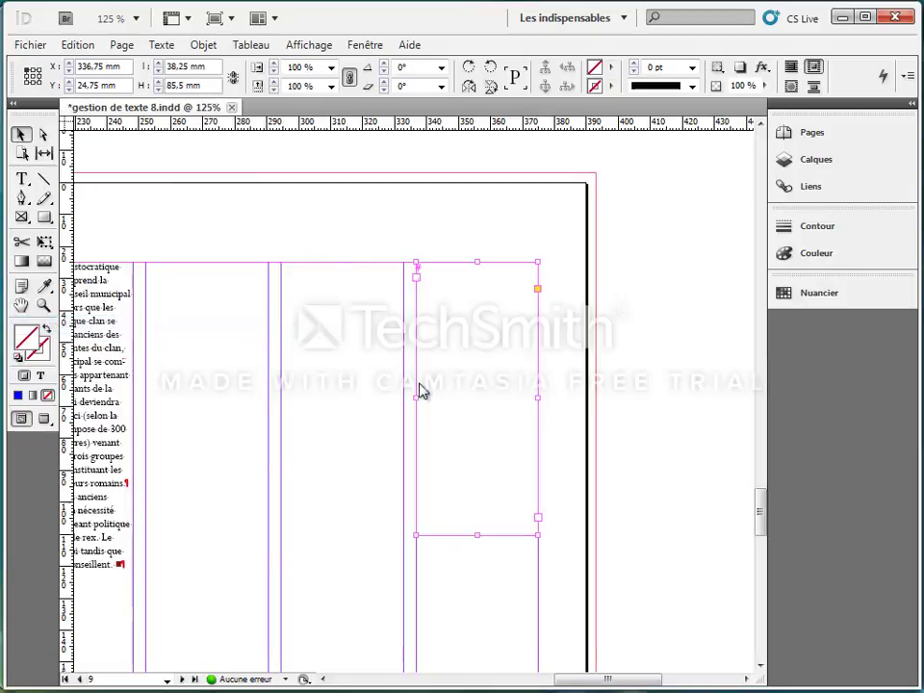
left_click(396, 342)
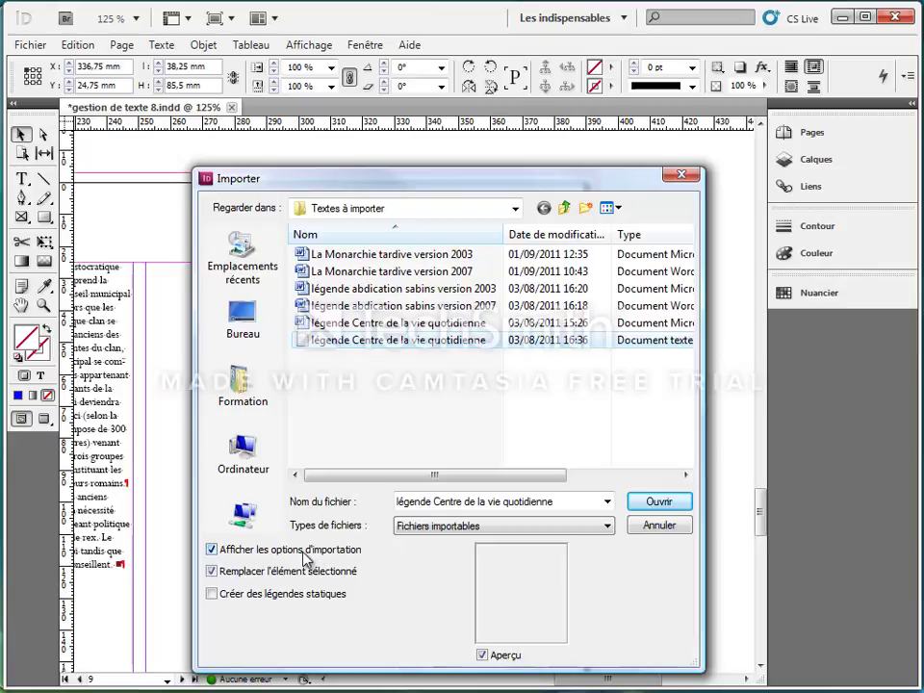
left_click(658, 501)
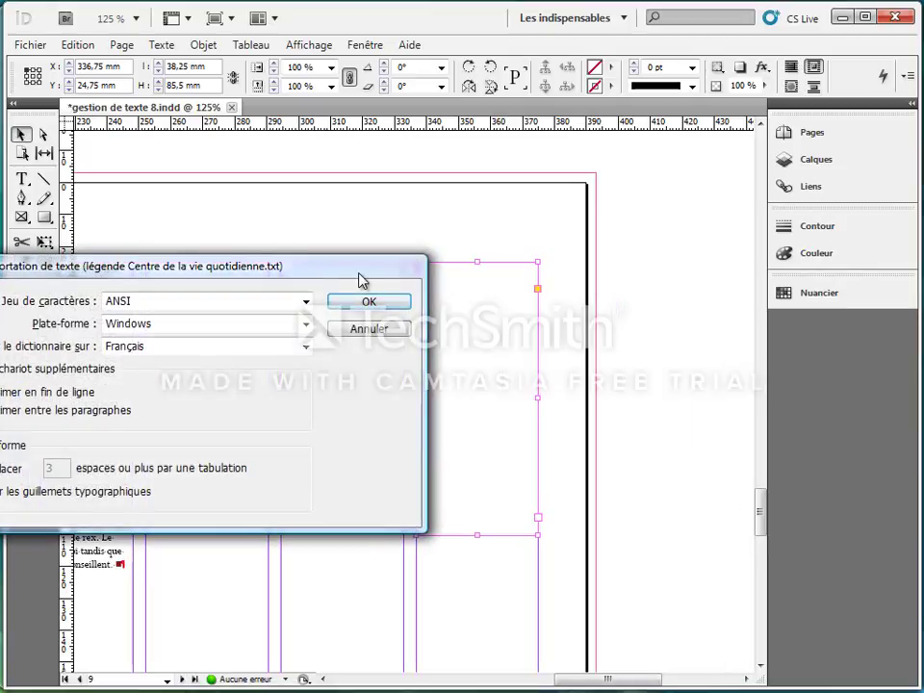
left_click_drag(363, 278, 616, 286)
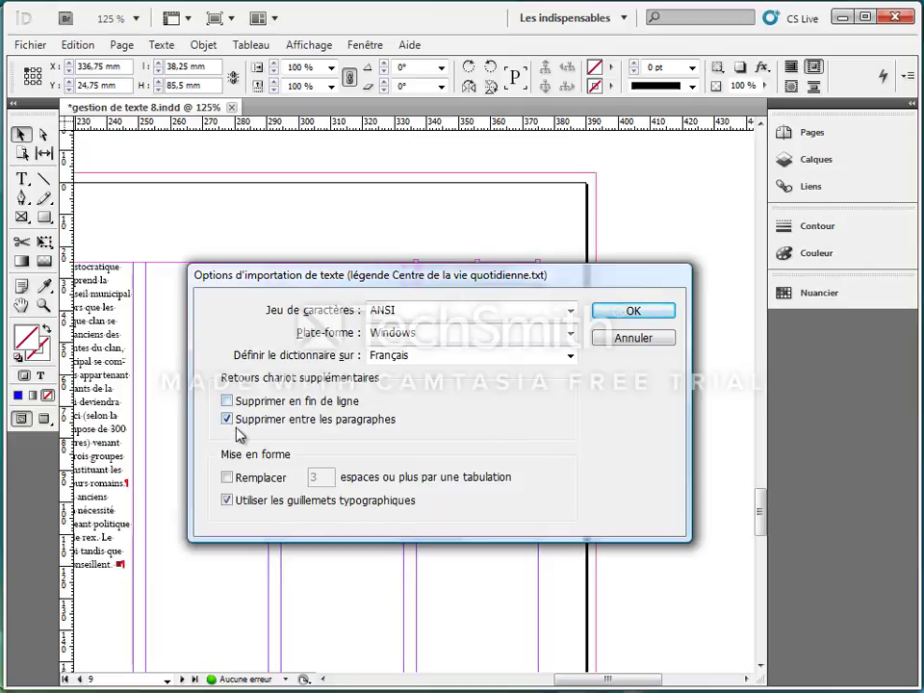
left_click(615, 313)
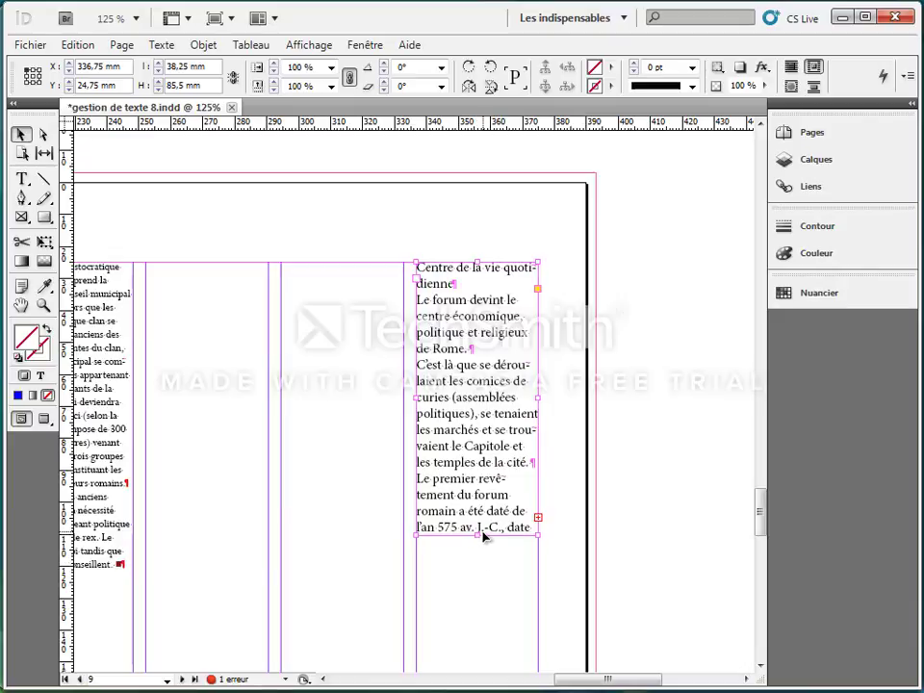
left_click_drag(478, 534, 478, 607)
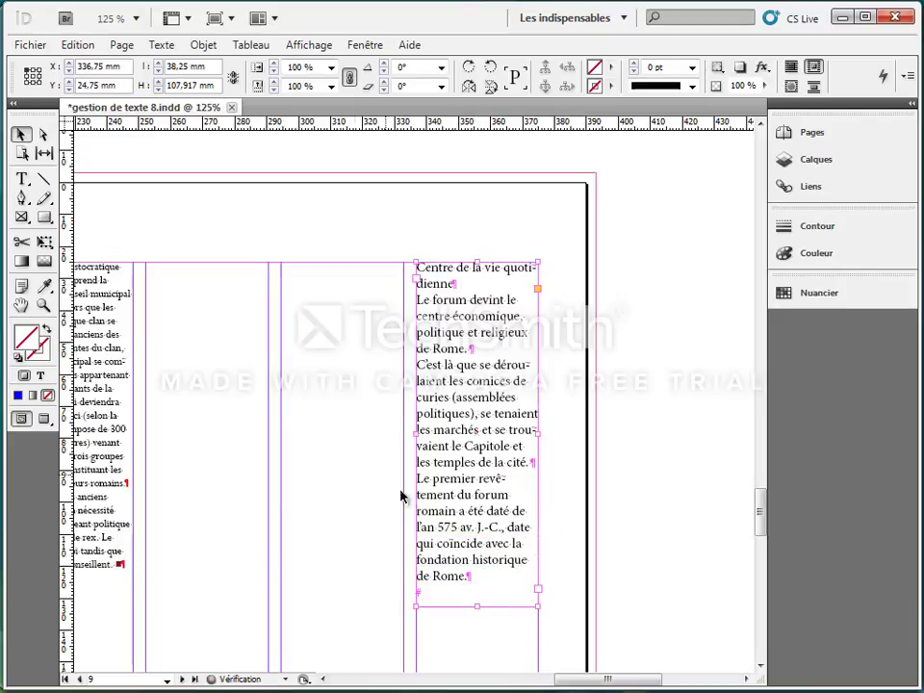
Draw a text frame on blank page 4 that fills the whole area inside the margins.
double_click(21, 306)
scroll(452, 381, "up", 15)
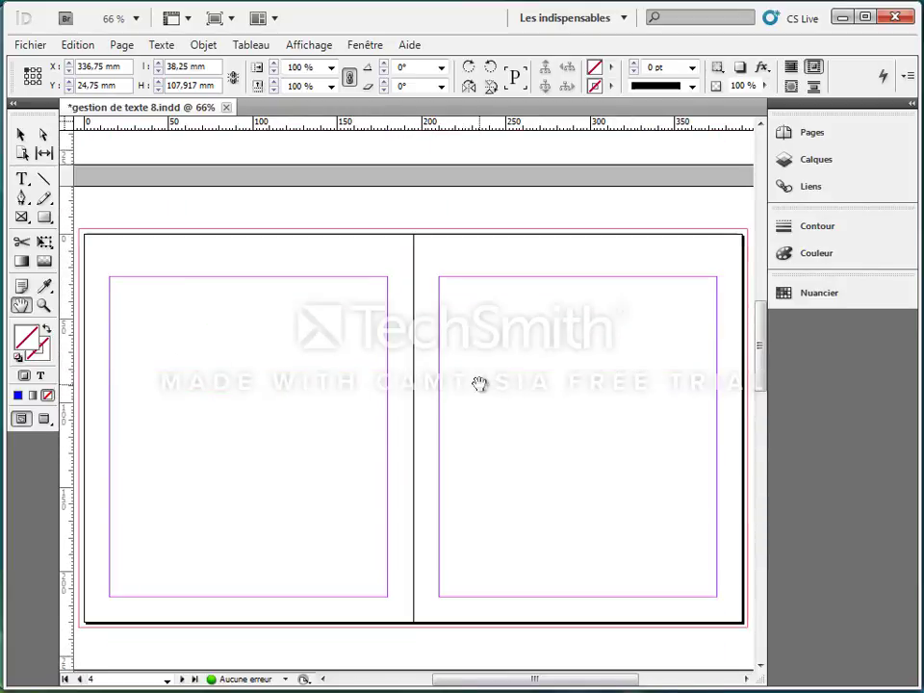
left_click(21, 179)
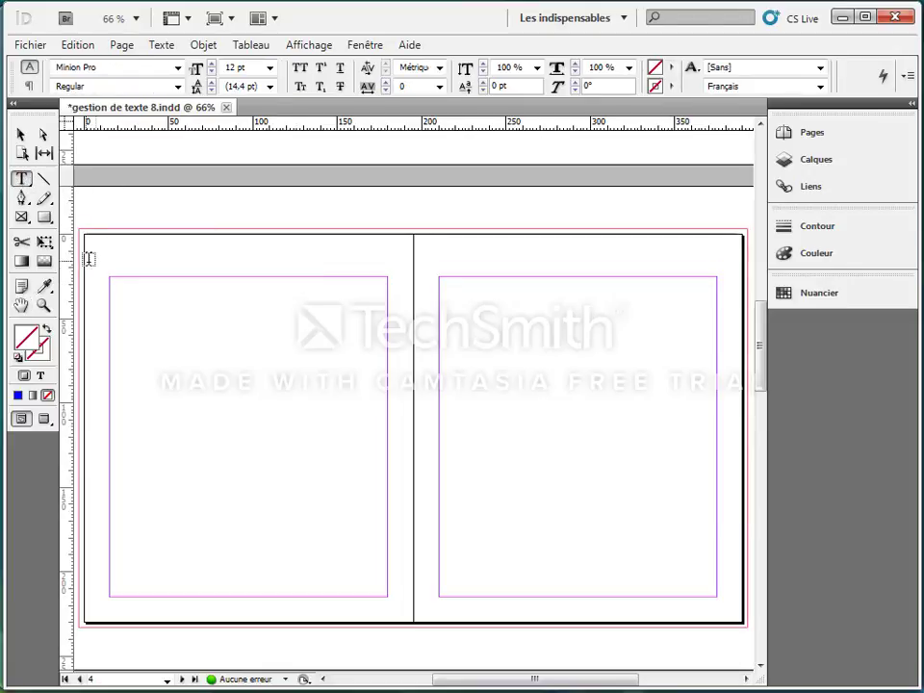
left_click_drag(110, 277, 387, 597)
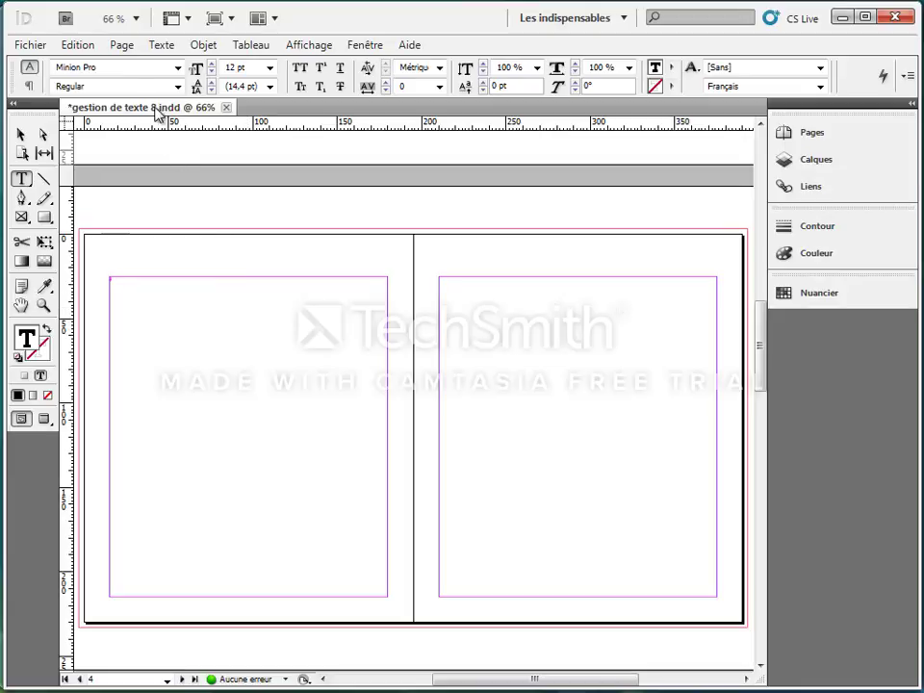
Enable the file-handling preference that creates links to imported text and spreadsheet files.
left_click(77, 45)
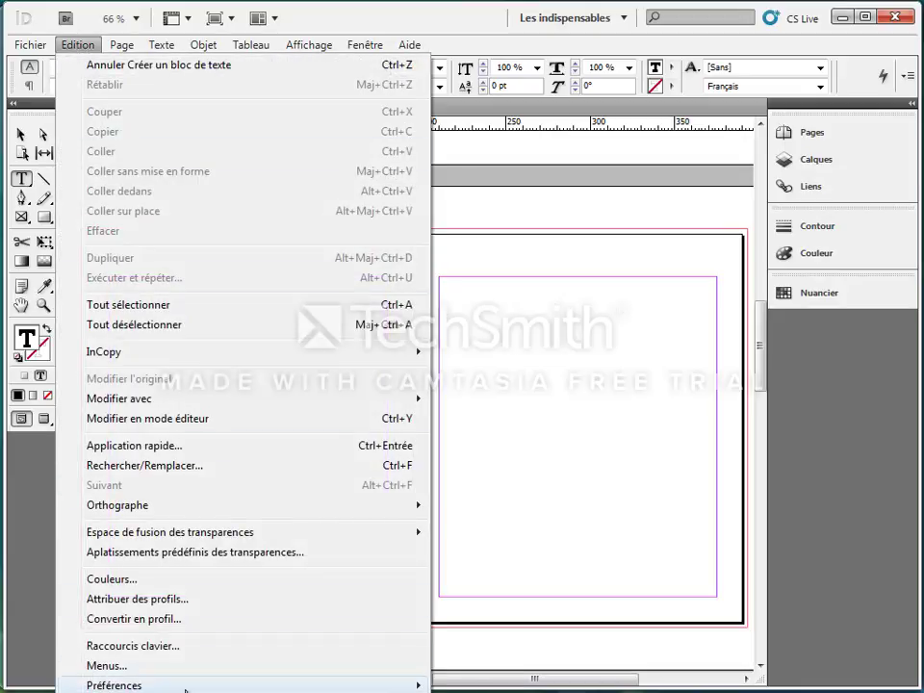
mouse_move(186, 686)
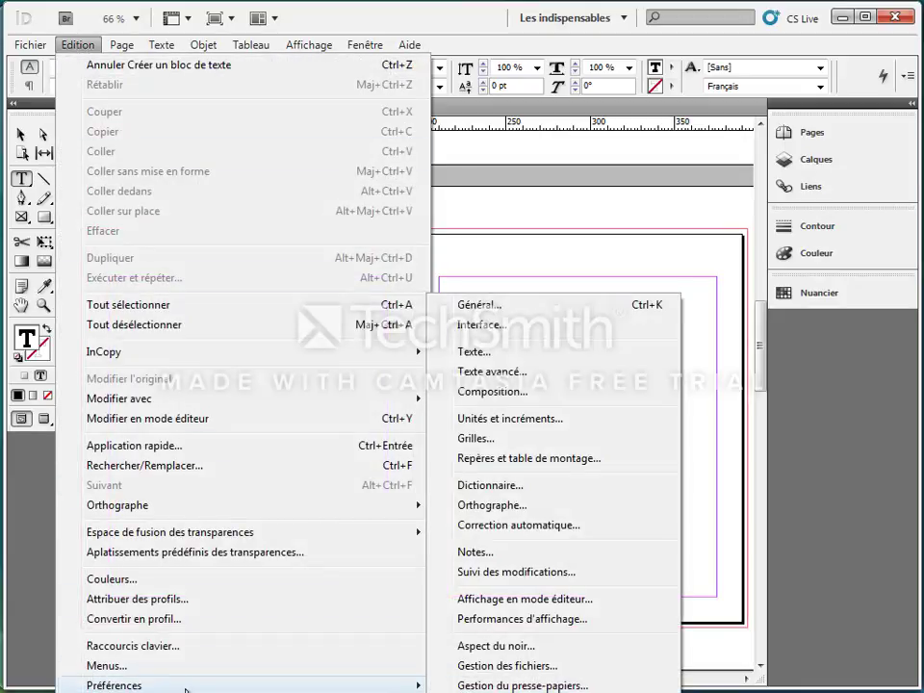
left_click(472, 667)
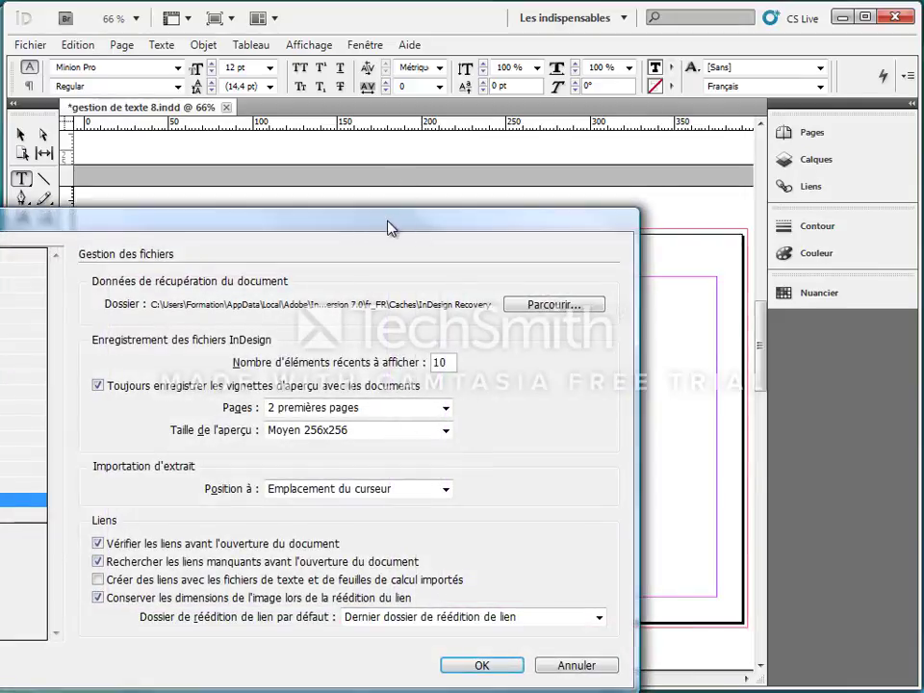
left_click_drag(391, 229, 627, 117)
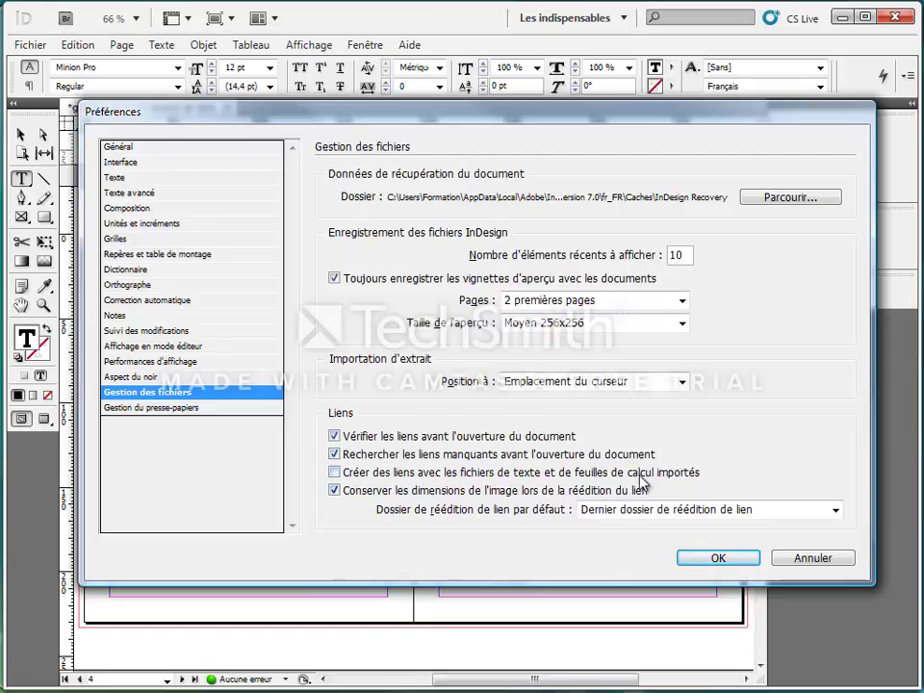
left_click(334, 472)
left_click(720, 559)
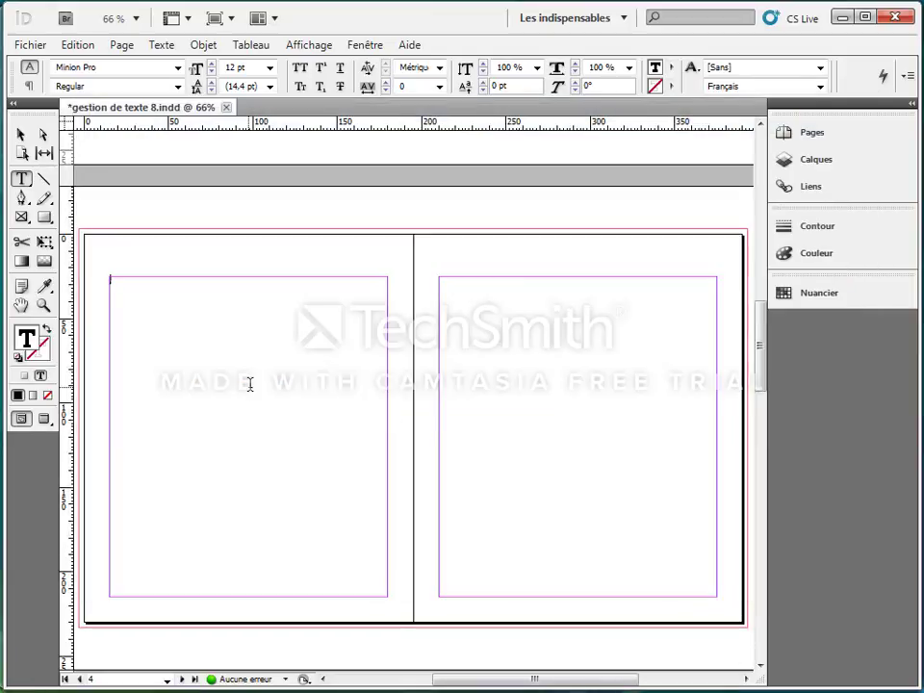
Import the Word file "La Monarchie tardive version 2003" into page 4's frame, keeping the styles and formatting of text and tables.
left_click(30, 44)
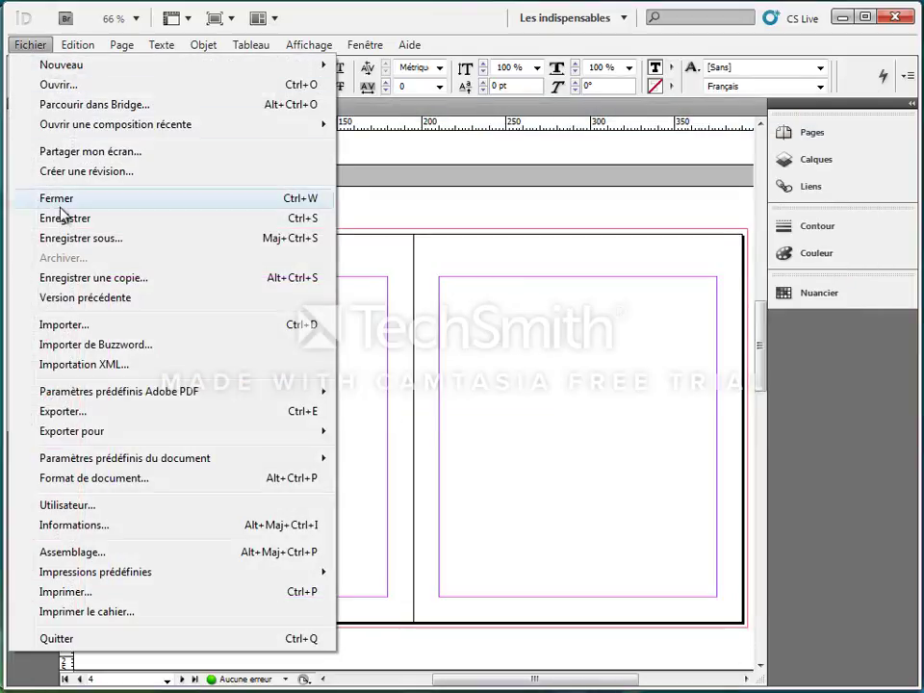
left_click(58, 324)
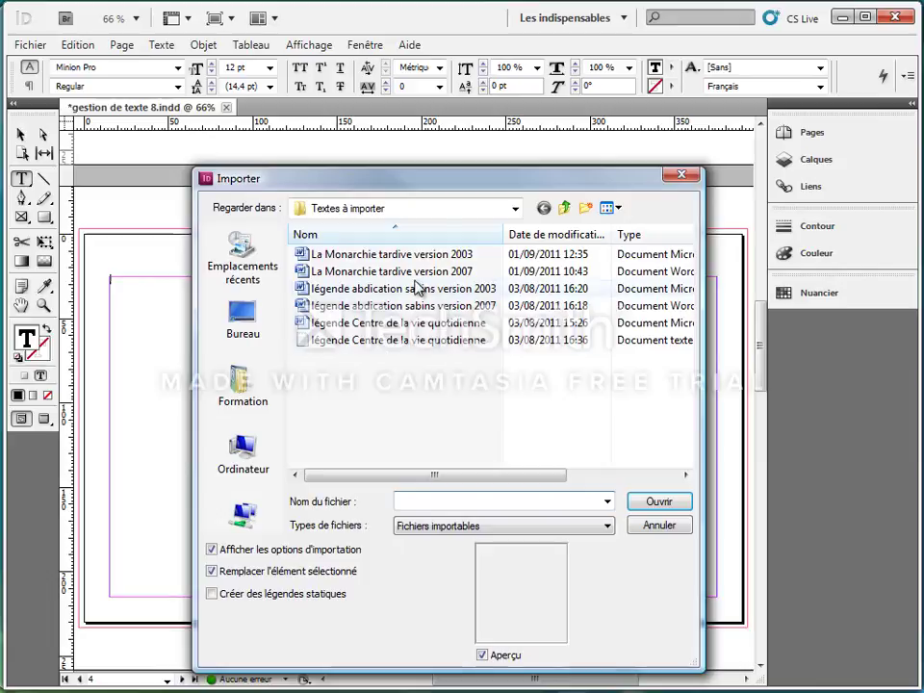
double_click(404, 255)
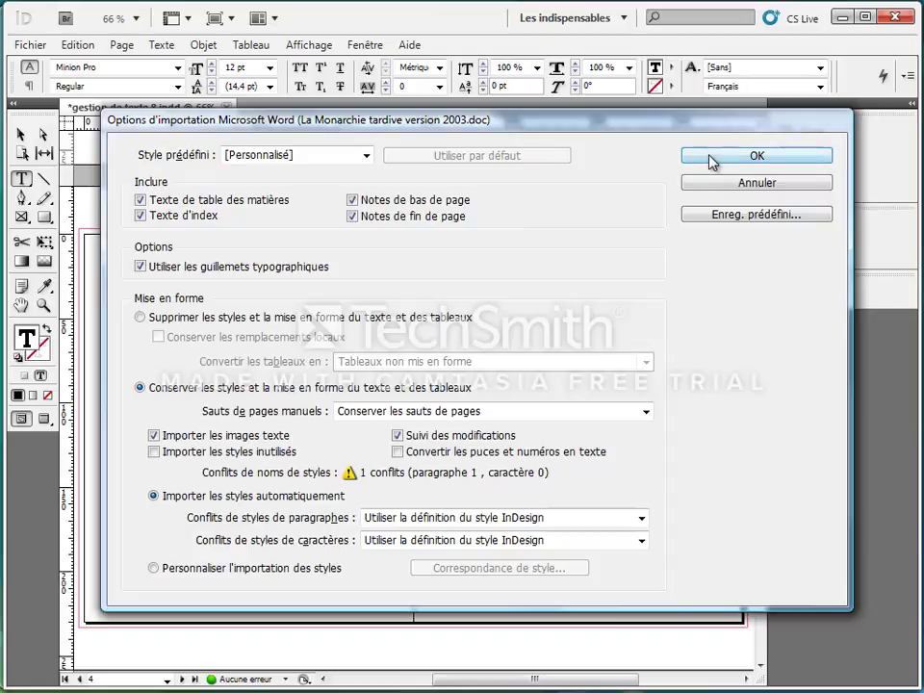
left_click(740, 158)
left_click(241, 289)
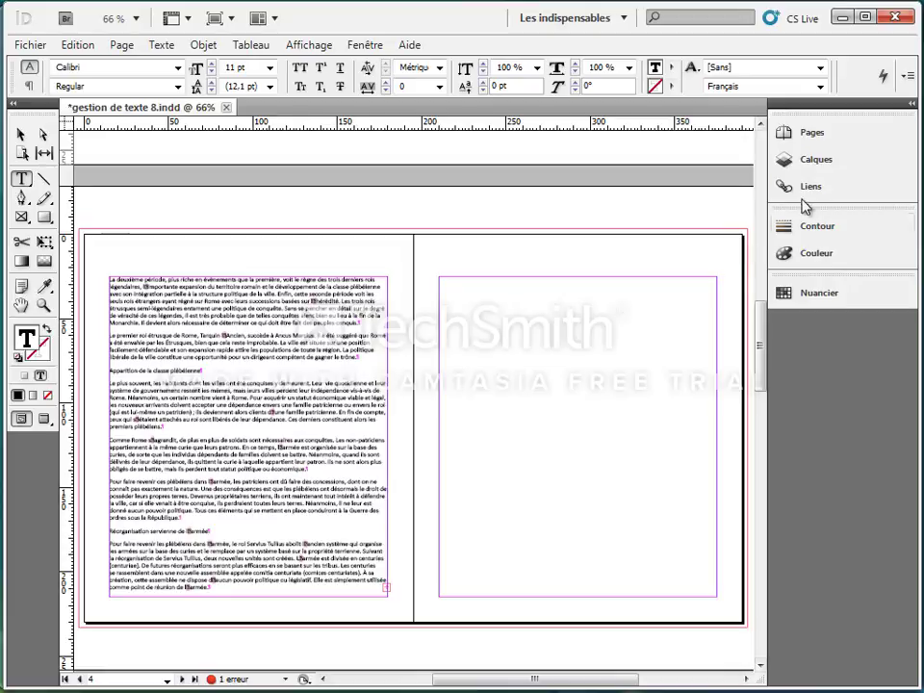
Open the original of the linked file "La Monarchie tardive version 2003.doc" in Microsoft Word.
left_click(810, 189)
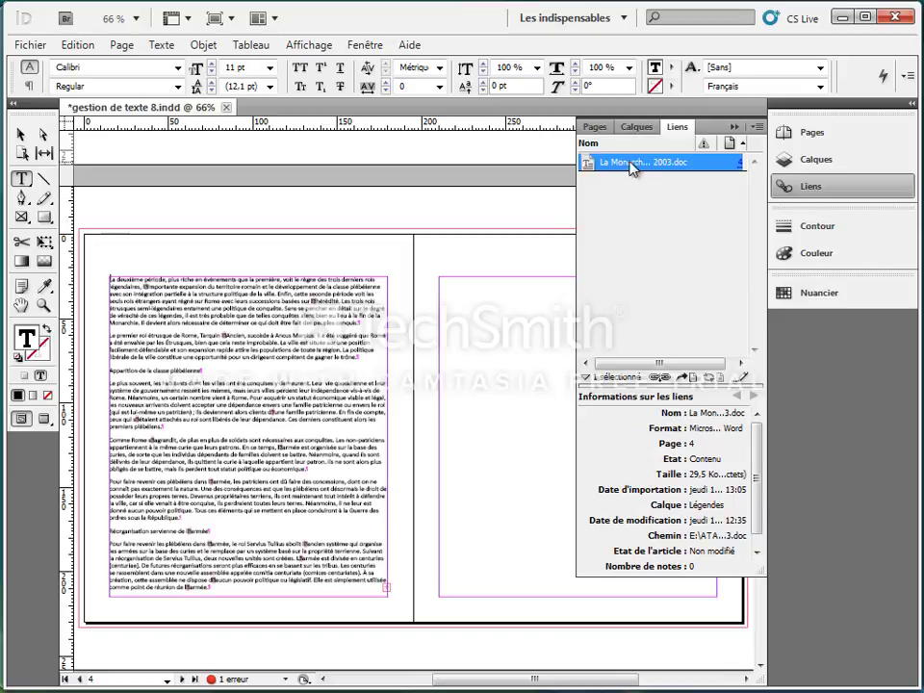
left_click(741, 382)
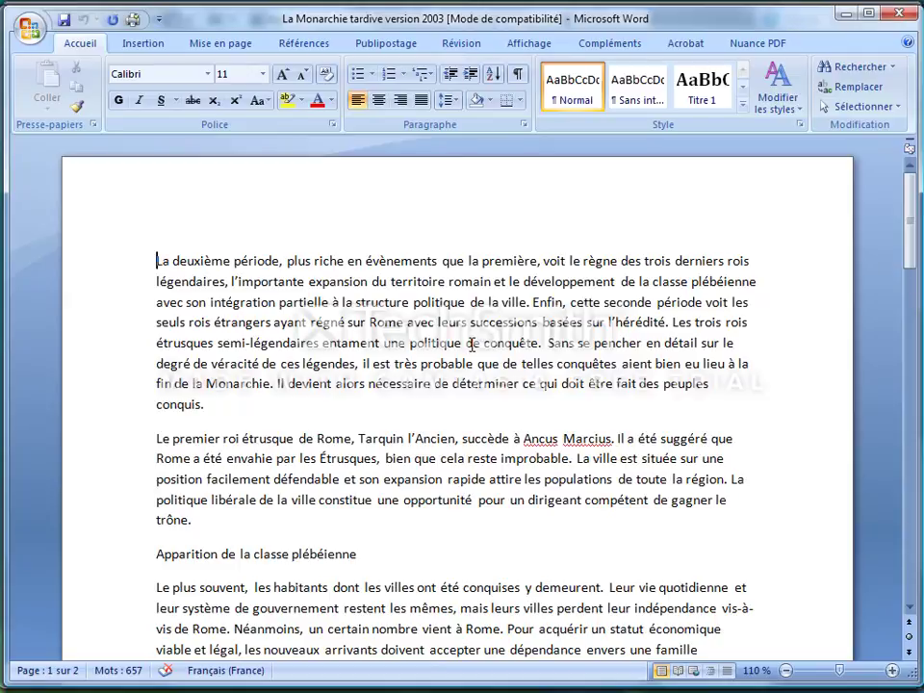
Format the document's first paragraph, beginning "La deuxième période", as red, bold, 14 pt text.
left_click_drag(156, 258, 226, 418)
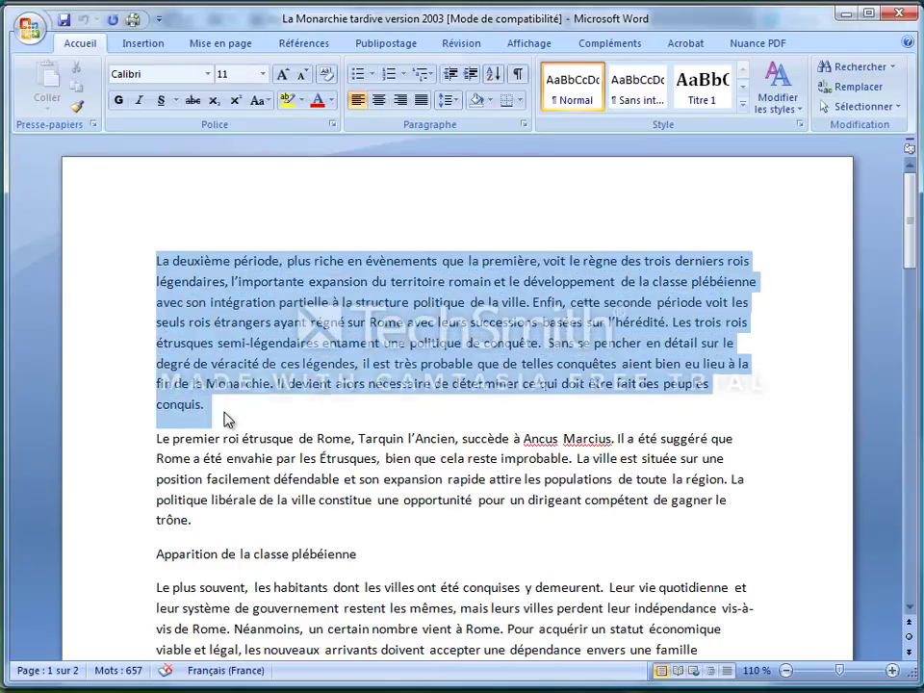
left_click(316, 100)
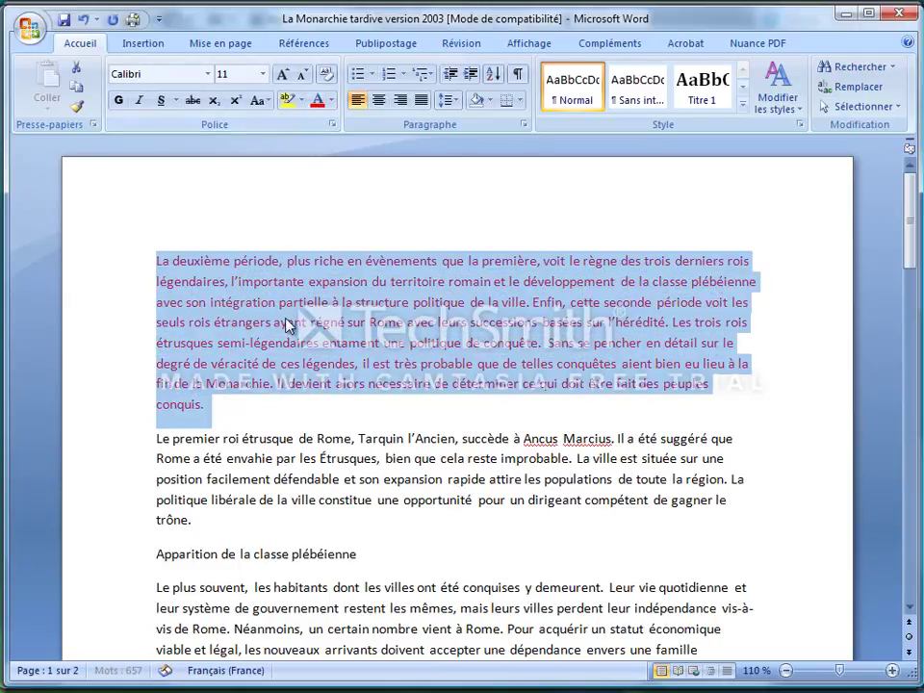
left_click(118, 100)
left_click(282, 74)
left_click(282, 74)
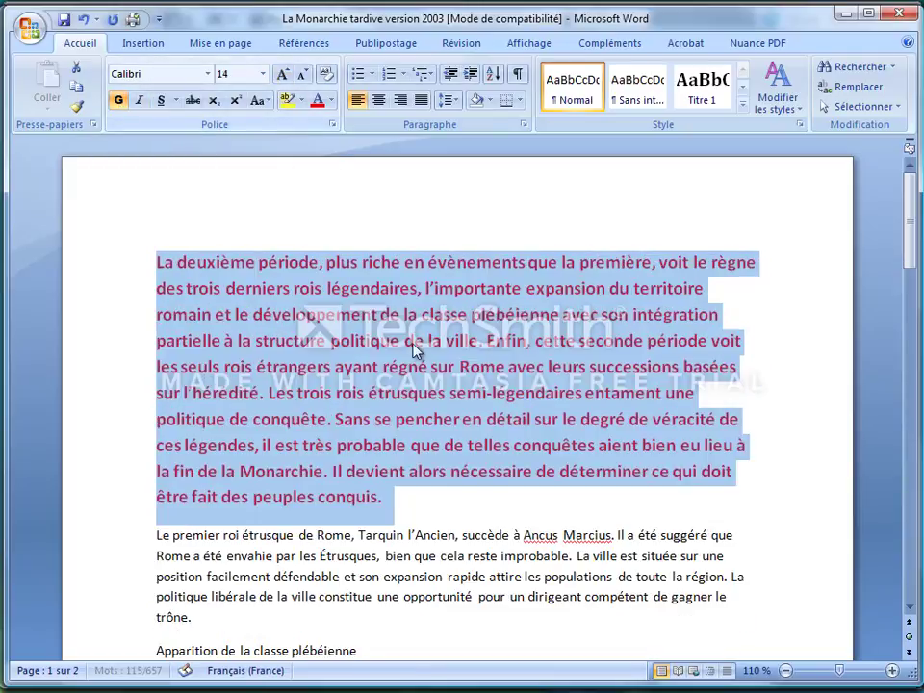
left_click(412, 339)
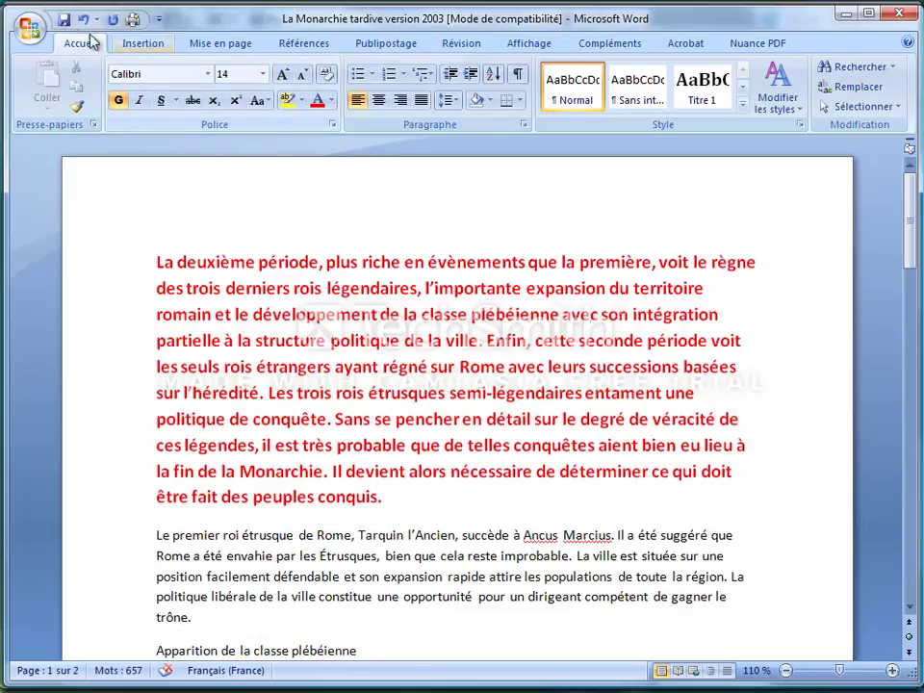
Save the edited Word document and close it to return to the InDesign layout.
left_click(63, 21)
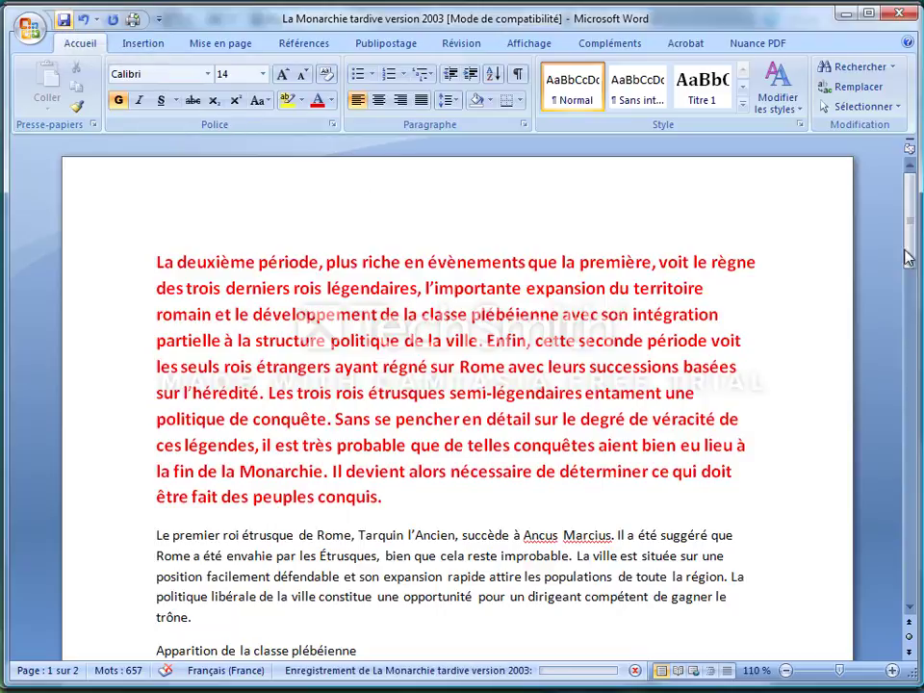
left_click(900, 17)
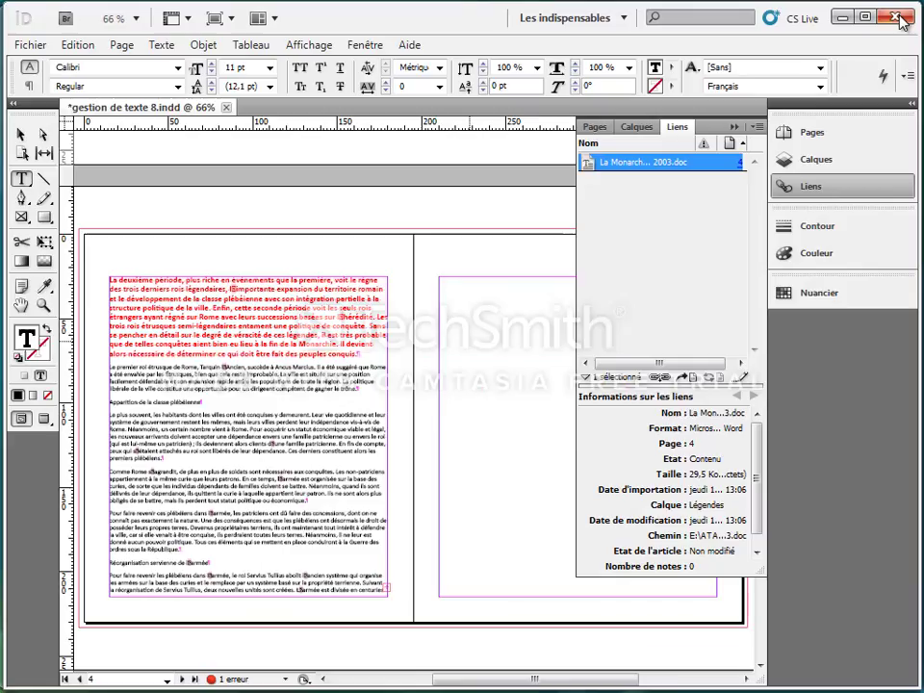